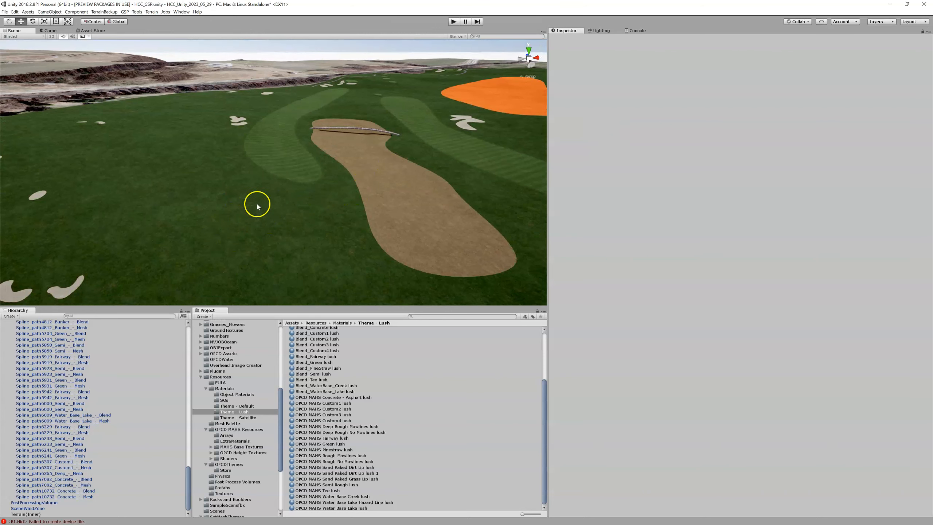
# Step: Examine the fairways, greens, bunkers and cart paths across the golf course in the 3D scene
pyautogui.moveTo(191, 221); pyautogui.dragTo(235, 231, button='right')
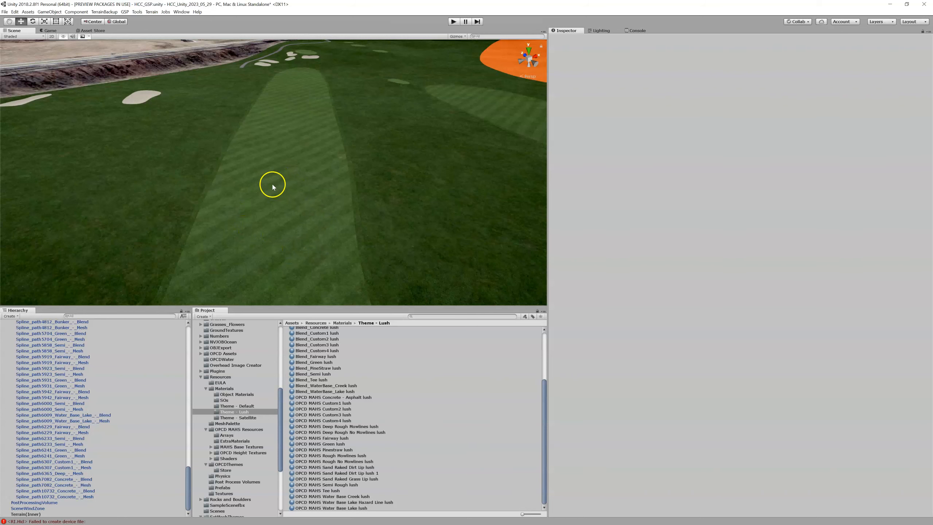
pyautogui.moveTo(277, 238); pyautogui.dragTo(356, 228, button='right')
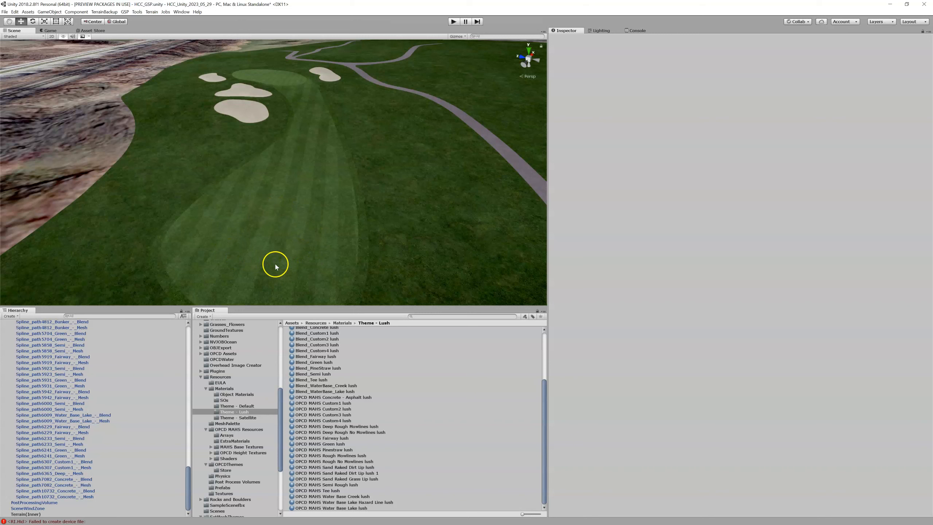
pyautogui.moveTo(292, 237); pyautogui.dragTo(254, 249, button='right')
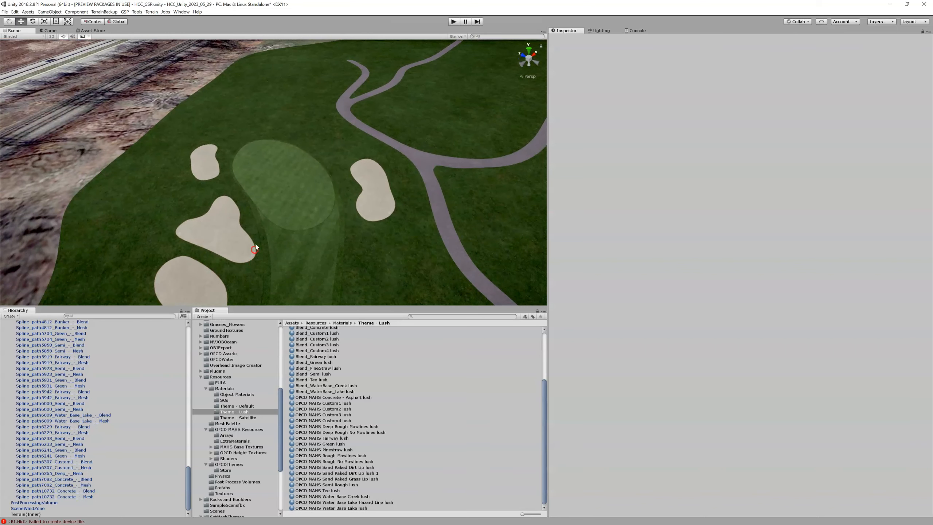
pyautogui.moveTo(313, 198); pyautogui.dragTo(716, 110, button='right')
pyautogui.press('w')
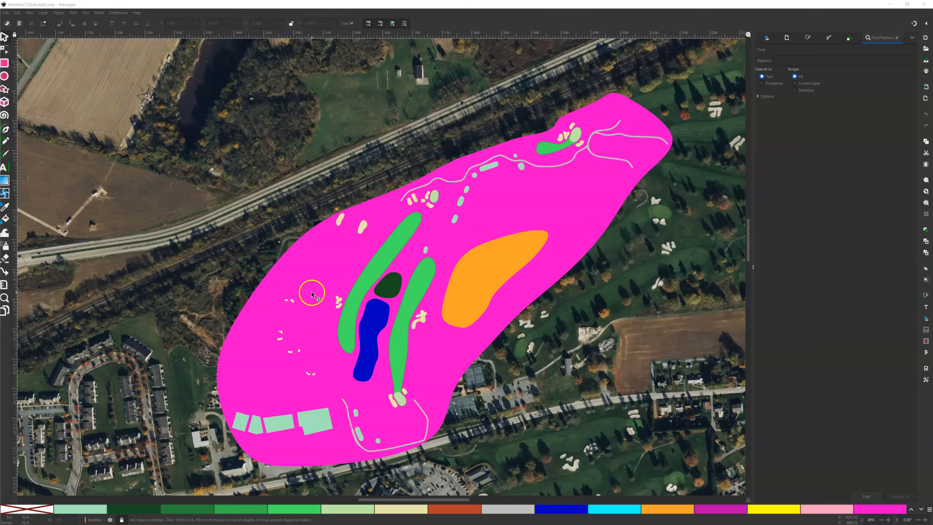
# Step: Switch to the HersheyCC(tutorials).svg drawing in Inkscape and make Hole01 the current layer for drawing with the Pen tool
pyautogui.scroll(5, 311, 293)
pyautogui.scroll(-6, 312, 293)
pyautogui.keyDown('ctrl'); pyautogui.scroll(3, 311, 291); pyautogui.keyUp('ctrl')
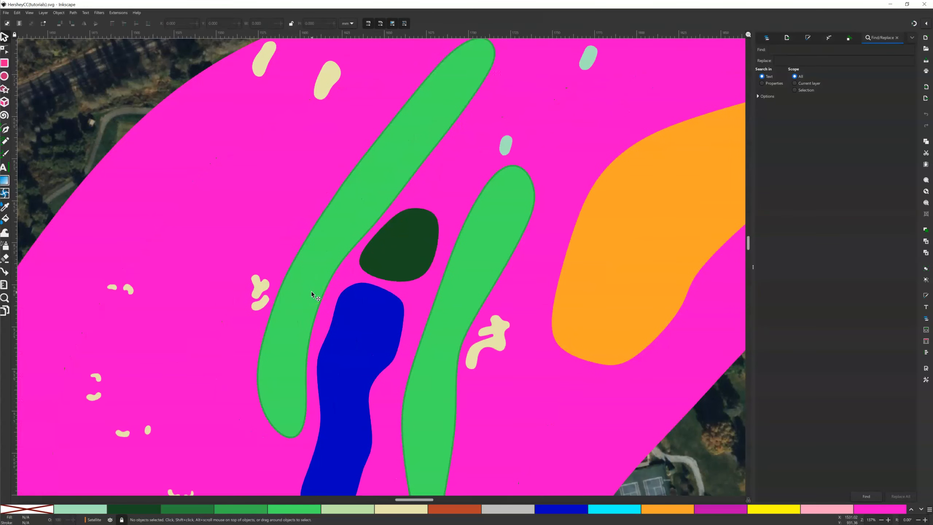
pyautogui.scroll(-5, 309, 304)
pyautogui.moveTo(266, 319); pyautogui.dragTo(287, 294, button='middle')
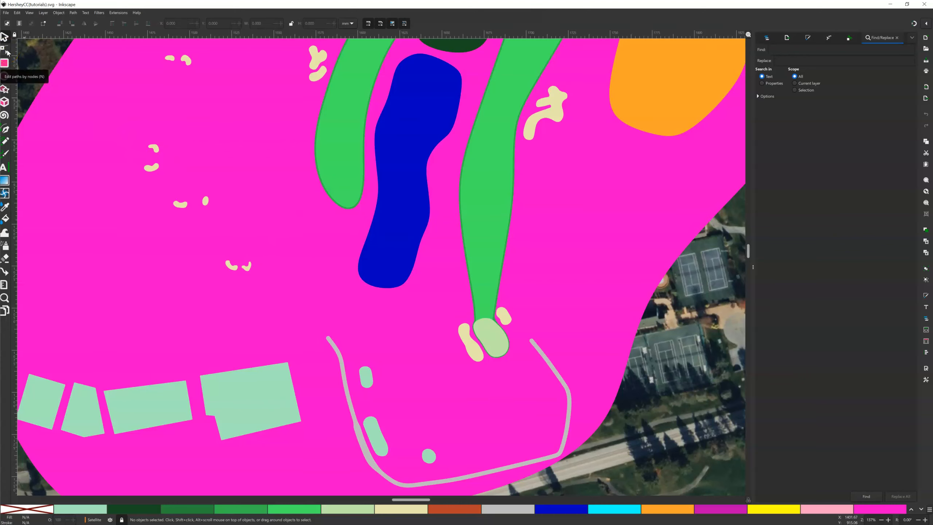
pyautogui.click(5, 129)
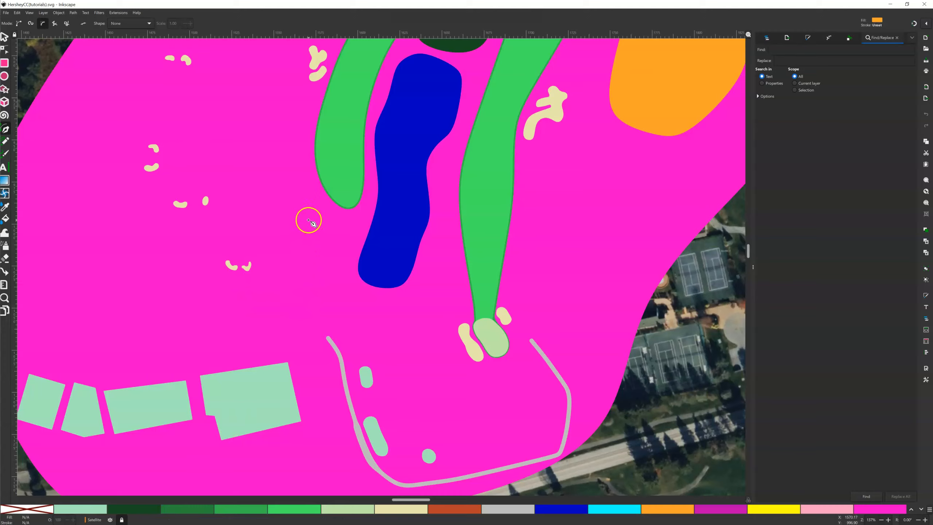
pyautogui.keyDown('ctrl'); pyautogui.scroll(3, 311, 217); pyautogui.keyUp('ctrl')
pyautogui.moveTo(462, 233); pyautogui.dragTo(552, 244, button='middle')
pyautogui.click(473, 151)
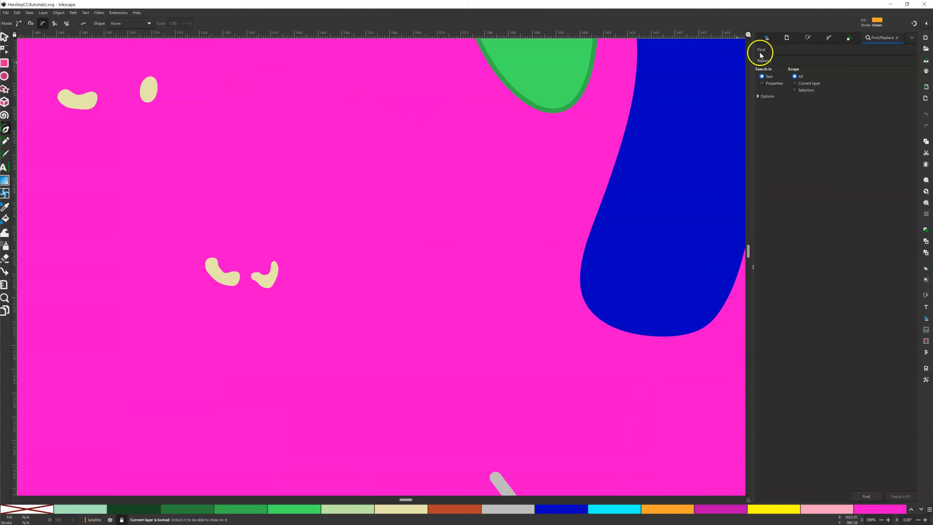
pyautogui.click(767, 38)
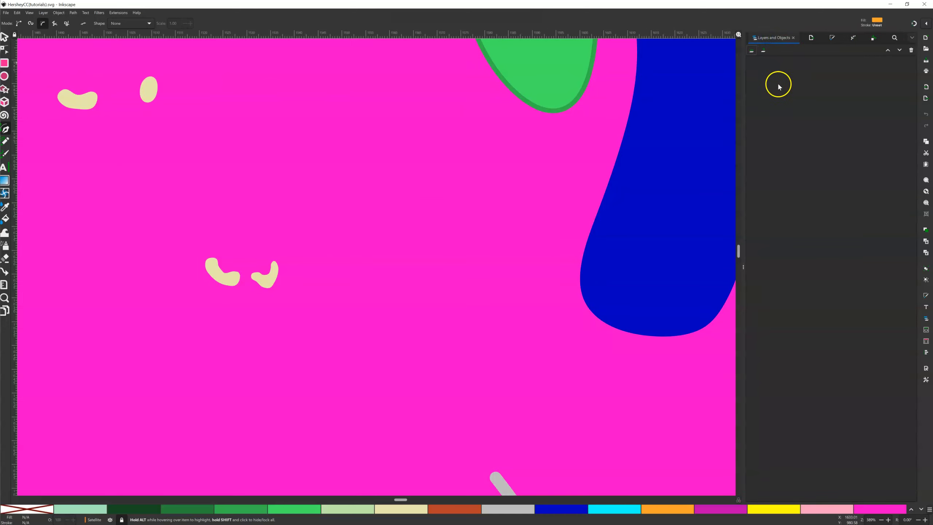
pyautogui.click(753, 50)
pyautogui.click(764, 68)
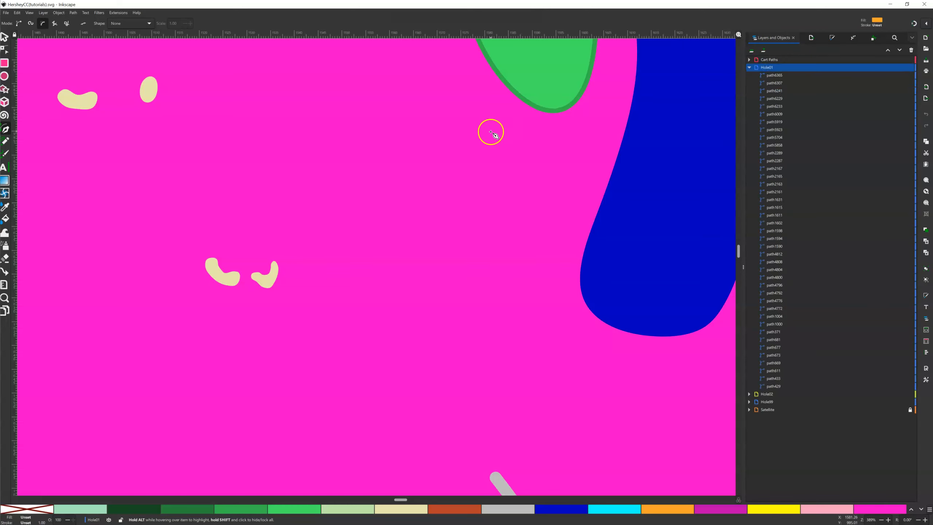
# Step: Draw a small closed oval curve between the scattered bunkers and the lake, and fill it with the pale mint tee colour
pyautogui.click(417, 141)
pyautogui.click(405, 147)
pyautogui.click(411, 183)
pyautogui.click(429, 181)
pyautogui.click(439, 166)
pyautogui.click(435, 149)
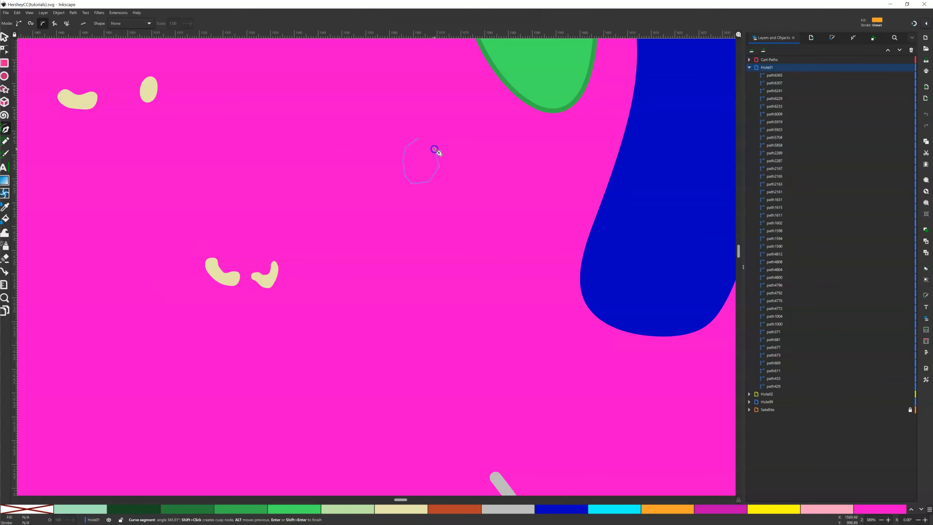
pyautogui.click(417, 139)
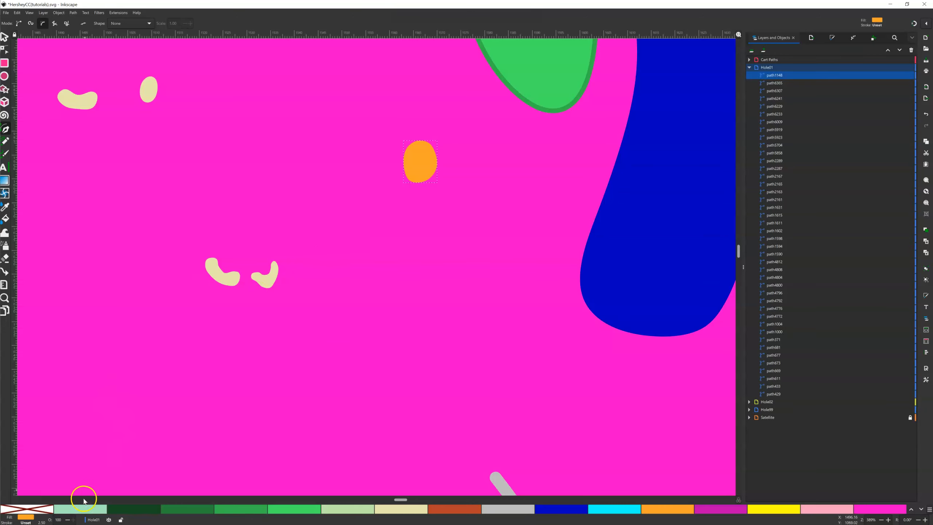
pyautogui.click(86, 510)
# Step: Draw a small irregular closed curve on the long fairway beside the two bunkers, and fill it with the cream bunker colour
pyautogui.moveTo(485, 161); pyautogui.dragTo(402, 396, button='middle')
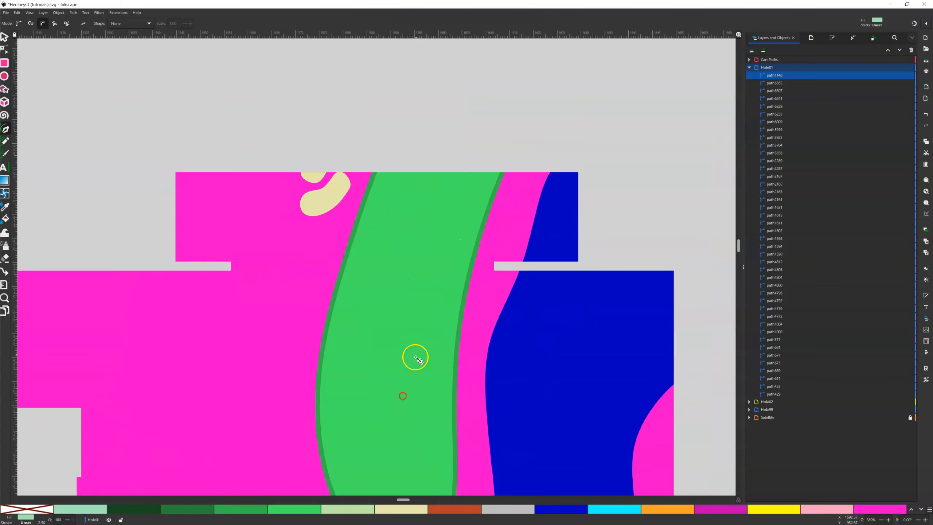
pyautogui.moveTo(451, 180)
pyautogui.mouseDown(button='middle')
pyautogui.moveTo(408, 297)
pyautogui.moveTo(447, 226)
pyautogui.moveTo(415, 296)
pyautogui.moveTo(457, 229)
pyautogui.mouseUp(button='middle')
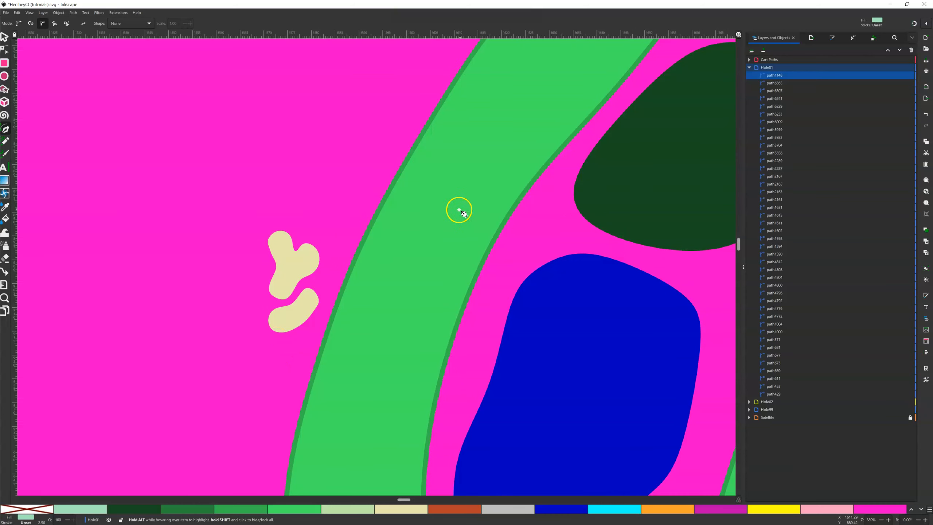
pyautogui.click(436, 208)
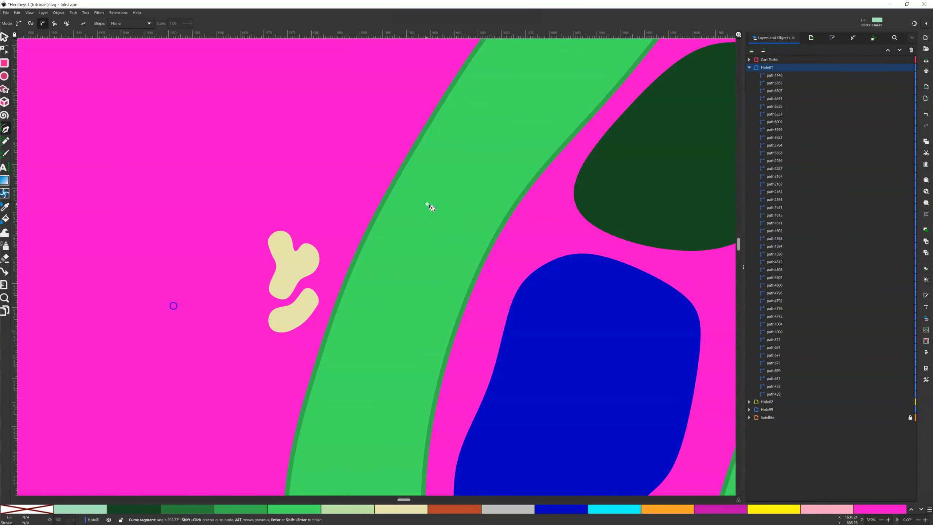
pyautogui.click(414, 223)
pyautogui.click(432, 245)
pyautogui.click(436, 209)
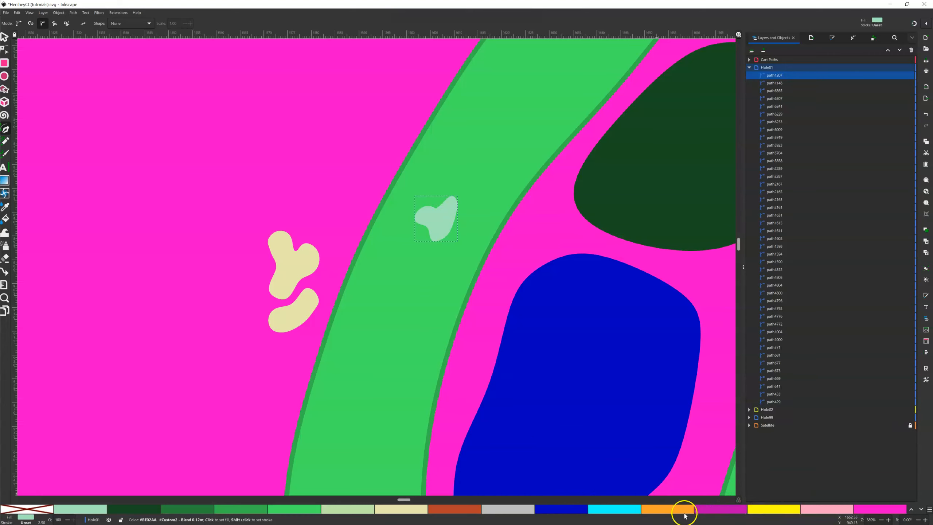
pyautogui.click(409, 514)
# Step: Draw a small rounded closed curve on the western end of the short fairway below the tree line
pyautogui.scroll(1, 445, 261)
pyautogui.moveTo(445, 261); pyautogui.dragTo(403, 321, button='middle')
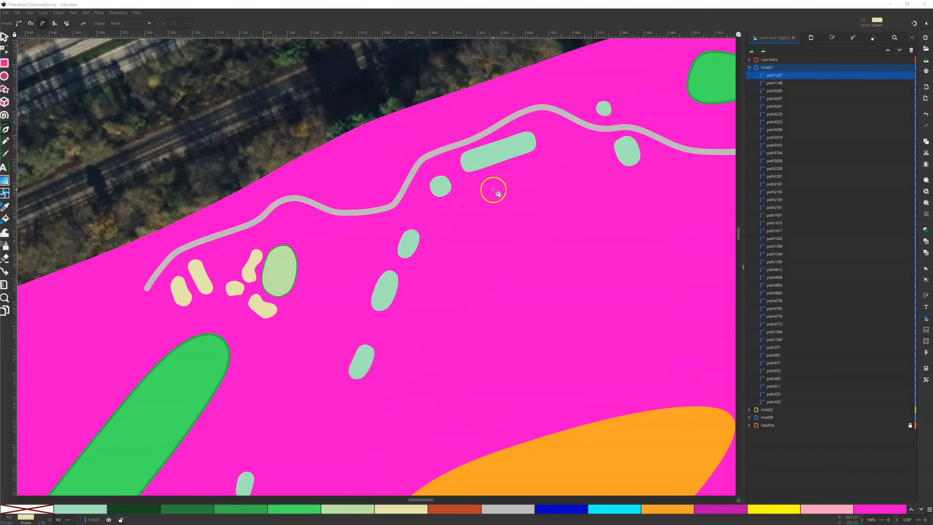
pyautogui.moveTo(502, 203); pyautogui.dragTo(261, 277, button='middle')
pyautogui.moveTo(457, 214); pyautogui.dragTo(350, 267, button='middle')
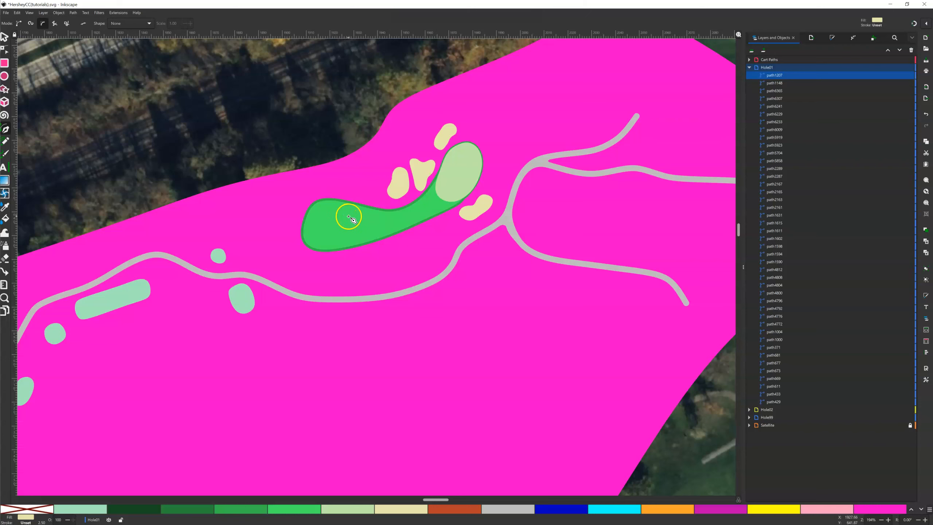
pyautogui.press('+')
pyautogui.press('+')
pyautogui.moveTo(333, 206); pyautogui.dragTo(368, 241, button='middle')
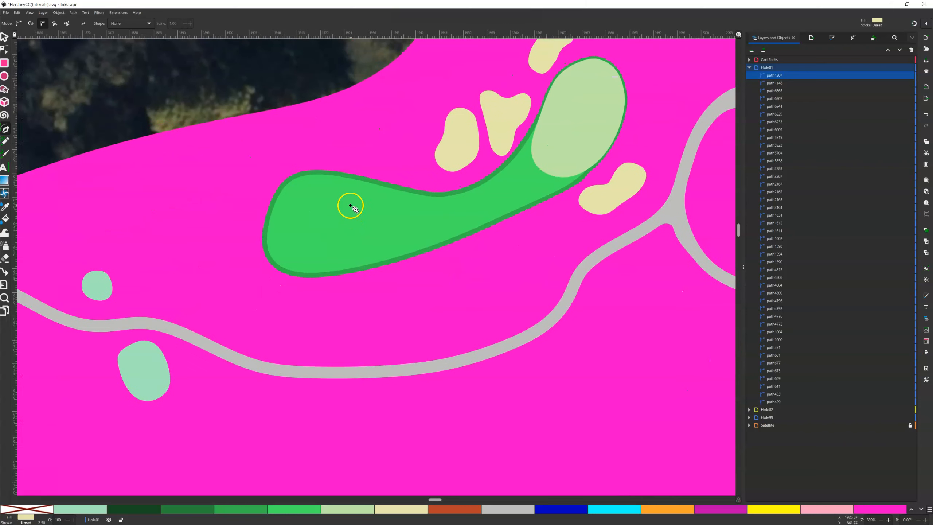
pyautogui.click(349, 205)
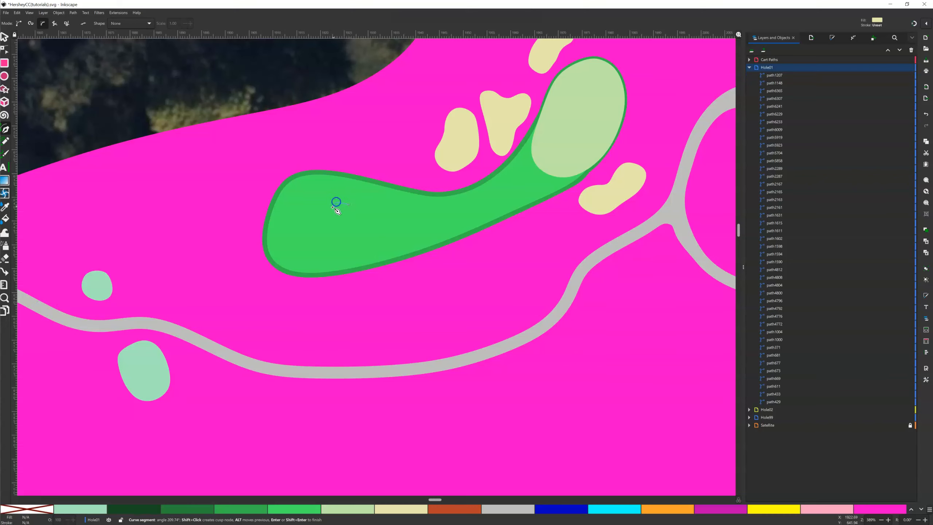
pyautogui.click(333, 233)
pyautogui.click(355, 236)
pyautogui.click(365, 220)
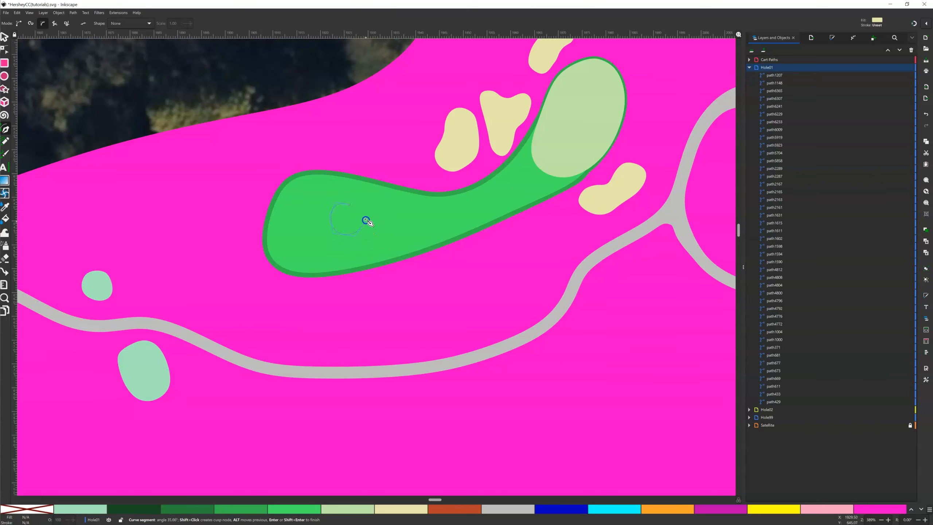
pyautogui.click(349, 205)
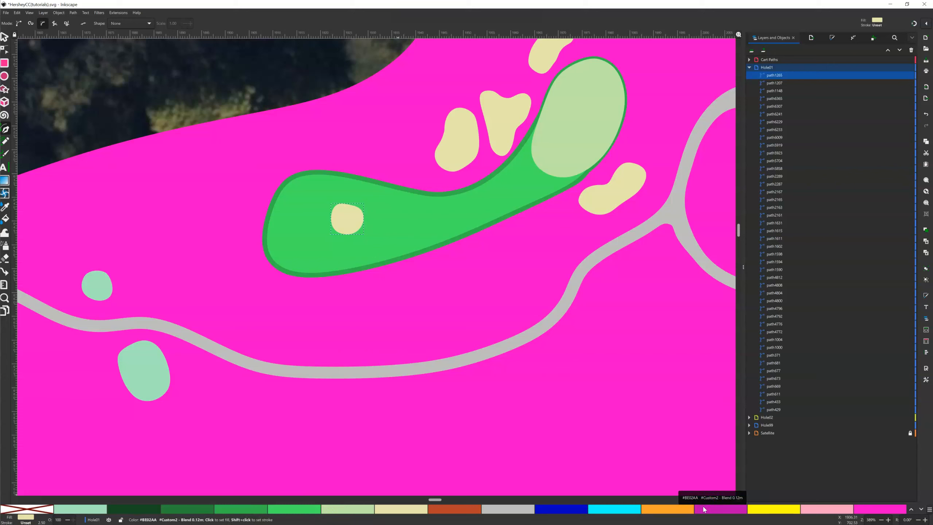
# Step: Fill the rounded shape on the short fairway with the purple Custom2 - Blend 0.12m colour
pyautogui.press('-')
pyautogui.press('-')
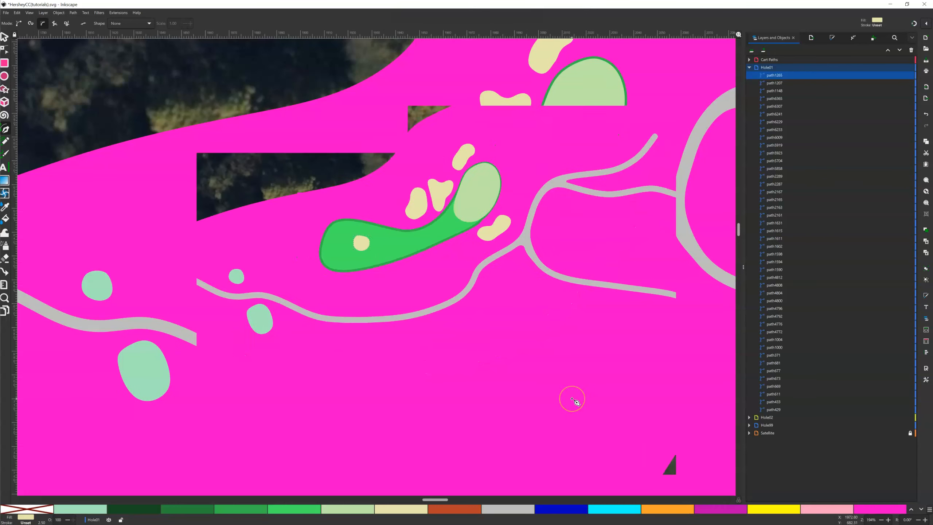
pyautogui.press('-')
pyautogui.press('-')
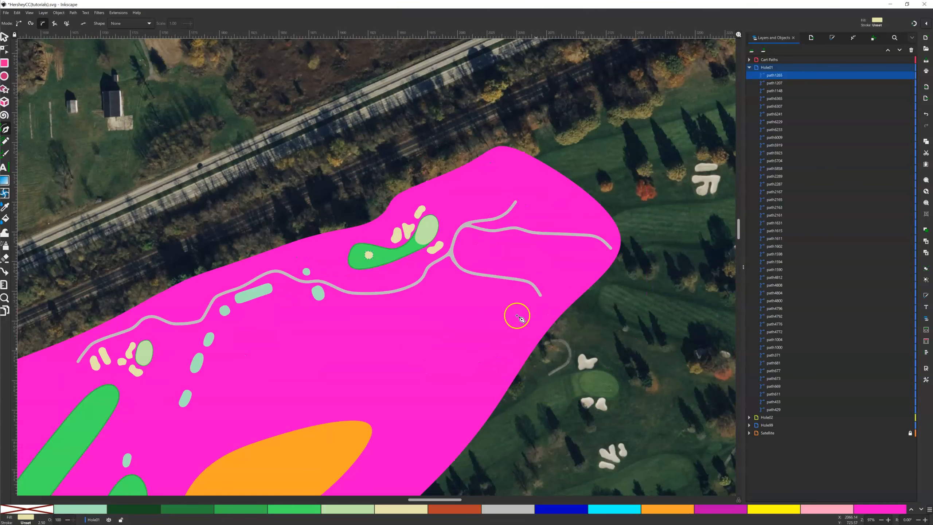
pyautogui.click(711, 511)
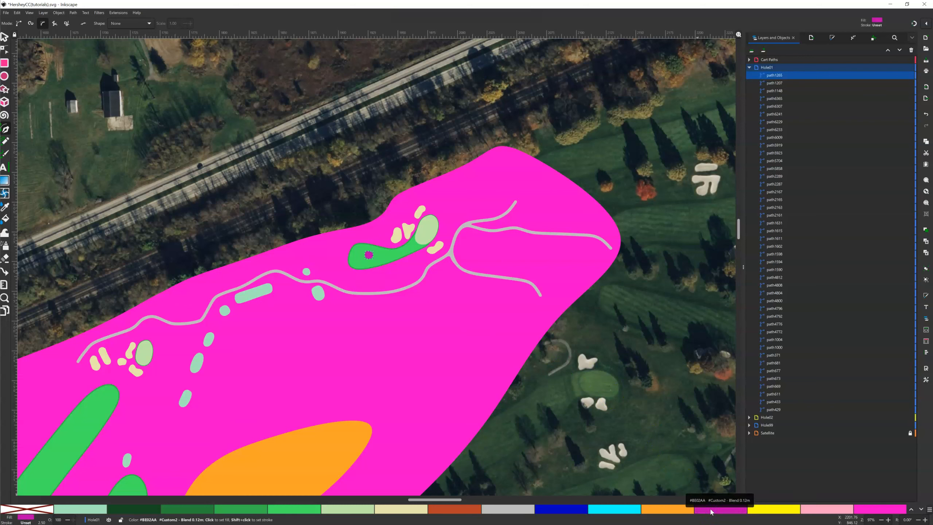
# Step: Reshape the northernmost bunker beside the short fairway's green by moving its middle edge node inward and its lower edge node outward
pyautogui.moveTo(366, 269); pyautogui.dragTo(284, 336, button='middle')
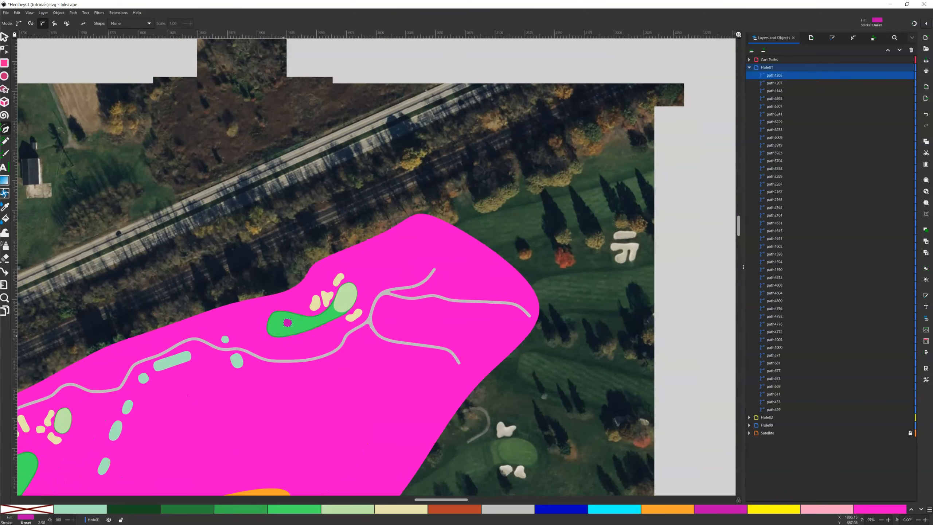
pyautogui.press('+')
pyautogui.keyDown('ctrl'); pyautogui.scroll(3, 287, 339); pyautogui.keyUp('ctrl')
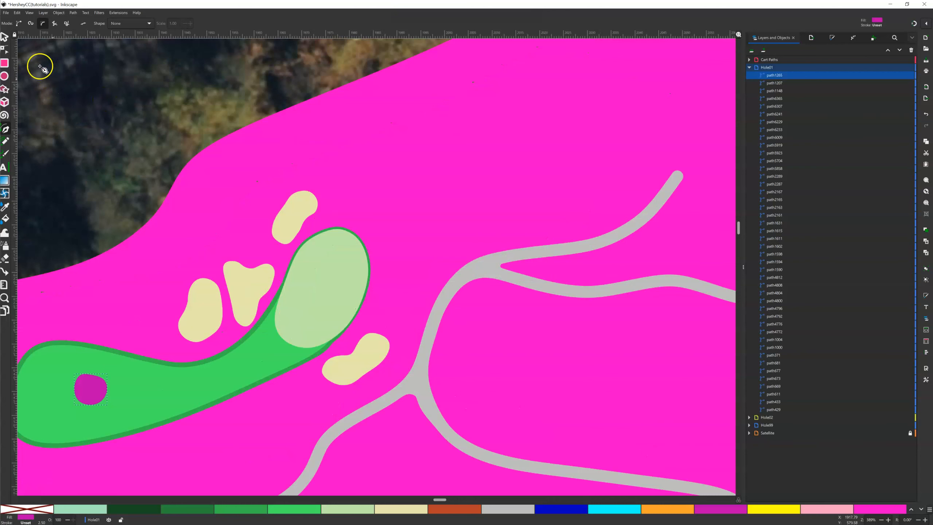
pyautogui.click(4, 50)
pyautogui.click(308, 212)
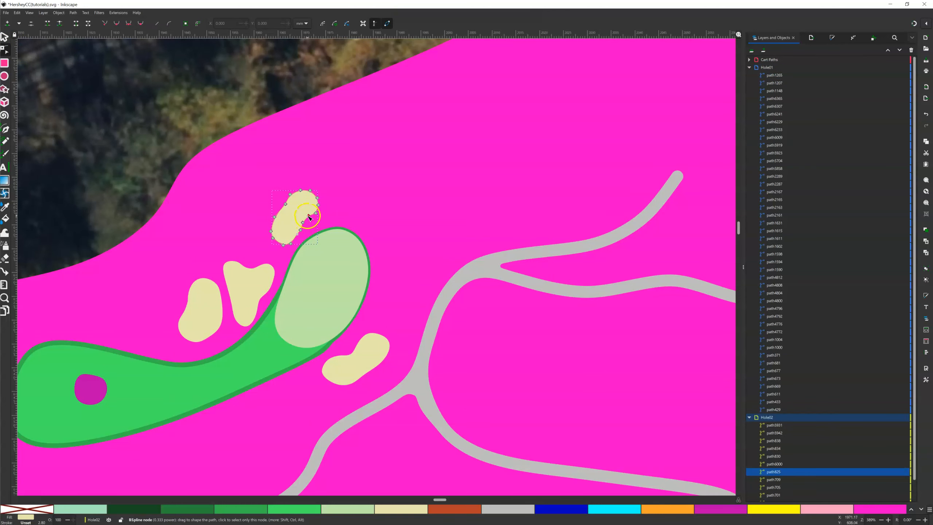
pyautogui.press('+')
pyautogui.press('+')
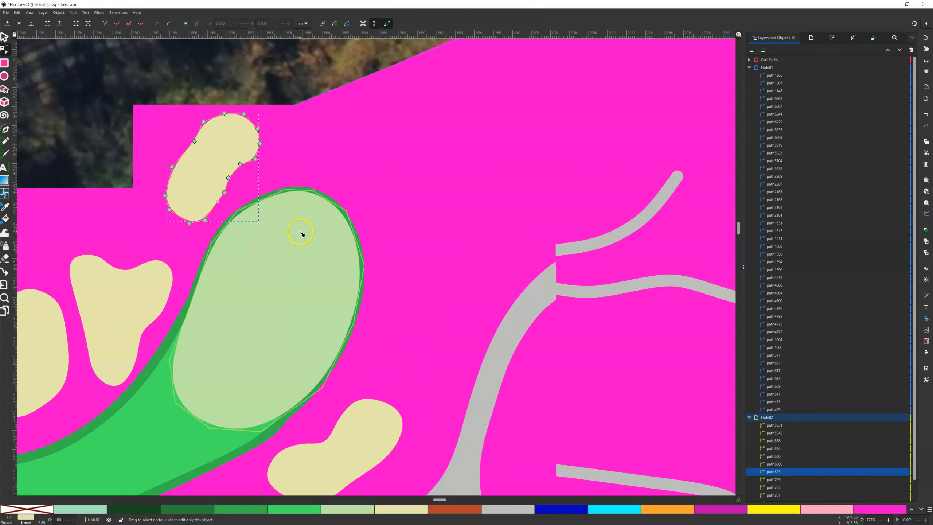
pyautogui.moveTo(217, 168); pyautogui.dragTo(323, 274, button='middle')
pyautogui.press('+')
pyautogui.press('+')
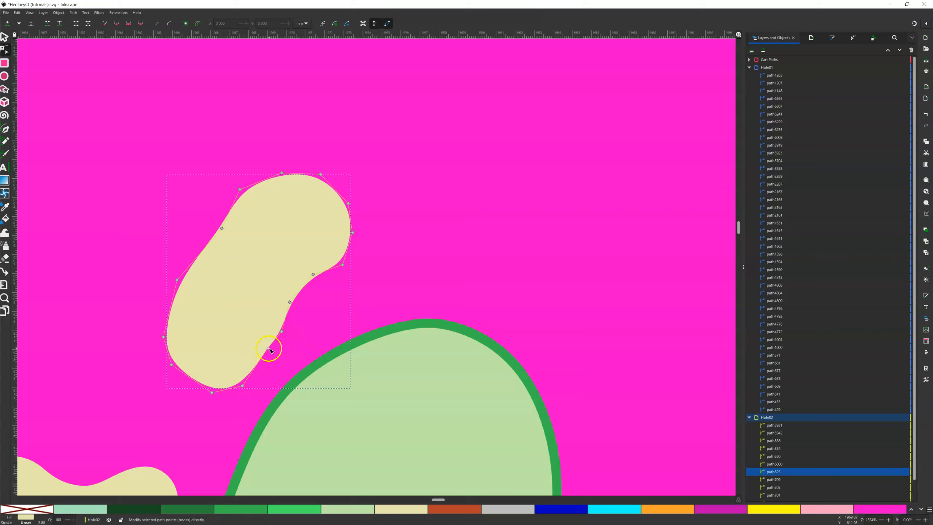
pyautogui.moveTo(269, 350); pyautogui.dragTo(274, 355)
pyautogui.hotkey('ctrl', 'z')
pyautogui.moveTo(290, 302); pyautogui.dragTo(258, 285)
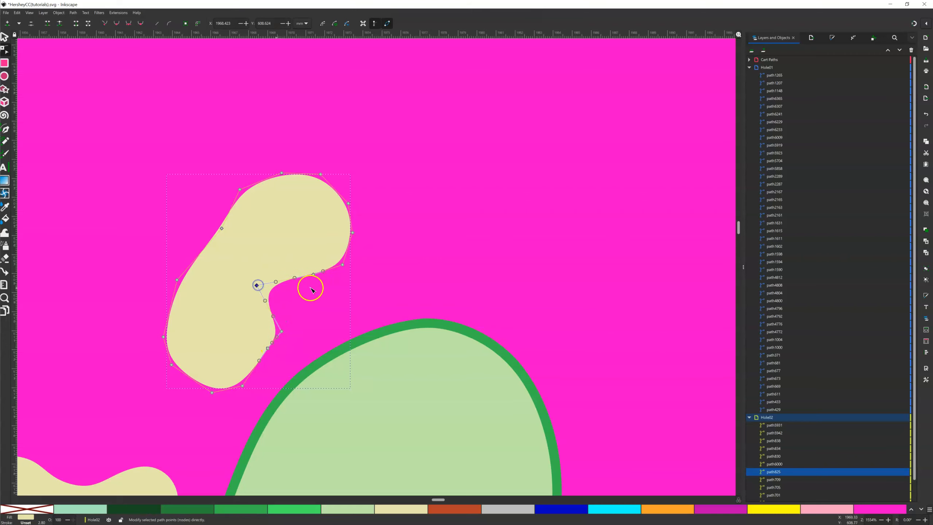
pyautogui.moveTo(267, 349); pyautogui.dragTo(282, 368)
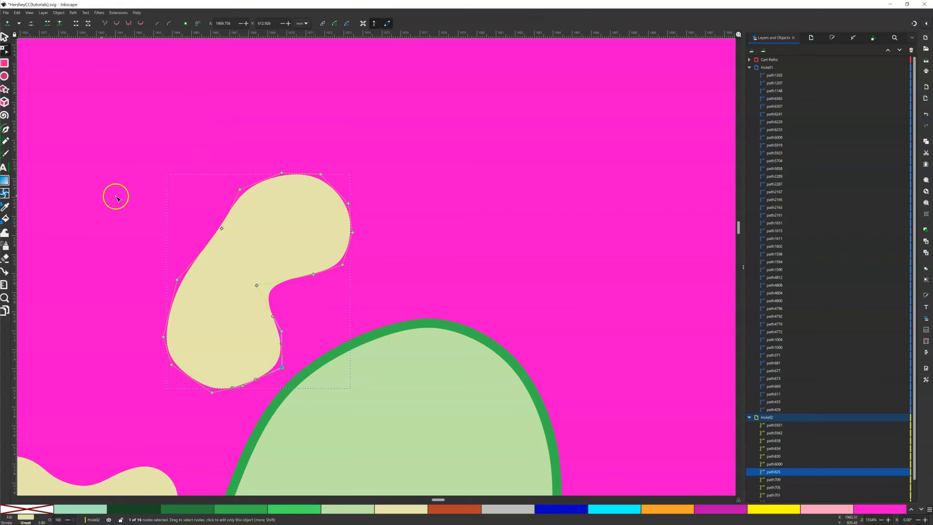
pyautogui.press('-')
pyautogui.press('-')
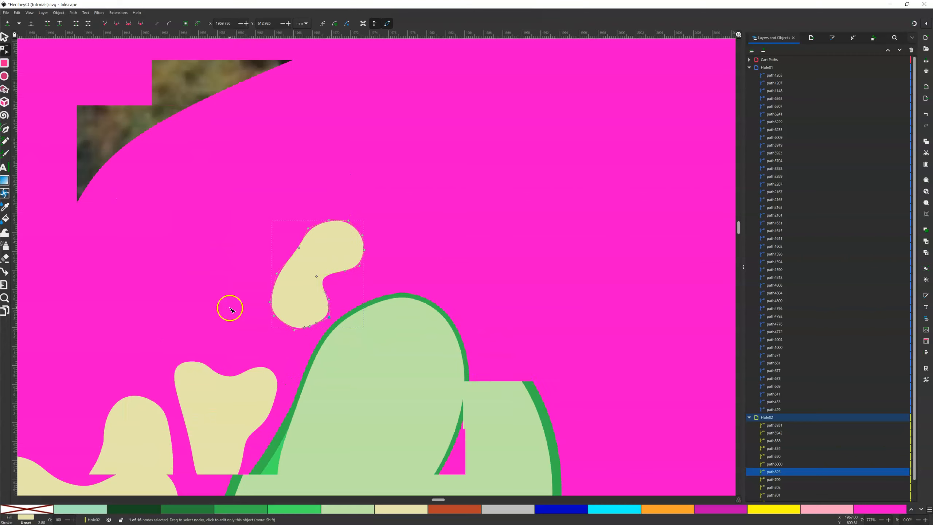
pyautogui.moveTo(248, 244); pyautogui.dragTo(293, 206, button='middle')
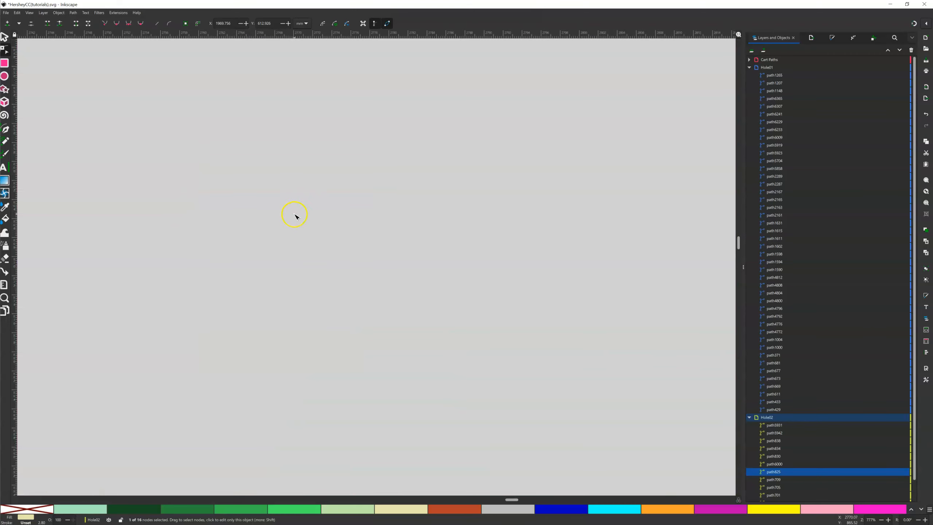
pyautogui.scroll(8, 295, 214)
pyautogui.press('-')
pyautogui.press('-')
pyautogui.press('-')
pyautogui.press('-')
pyautogui.press('-')
pyautogui.press('-')
pyautogui.press('-')
pyautogui.press('-')
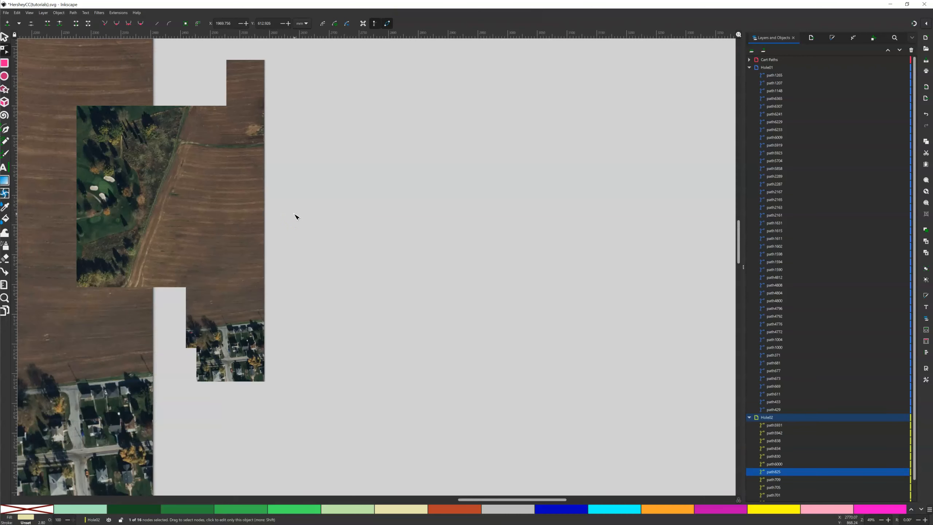
# Step: Bring the whole course into view and save the HersheyCC(tutorials).svg drawing
pyautogui.press('-')
pyautogui.moveTo(193, 171); pyautogui.dragTo(532, 176, button='middle')
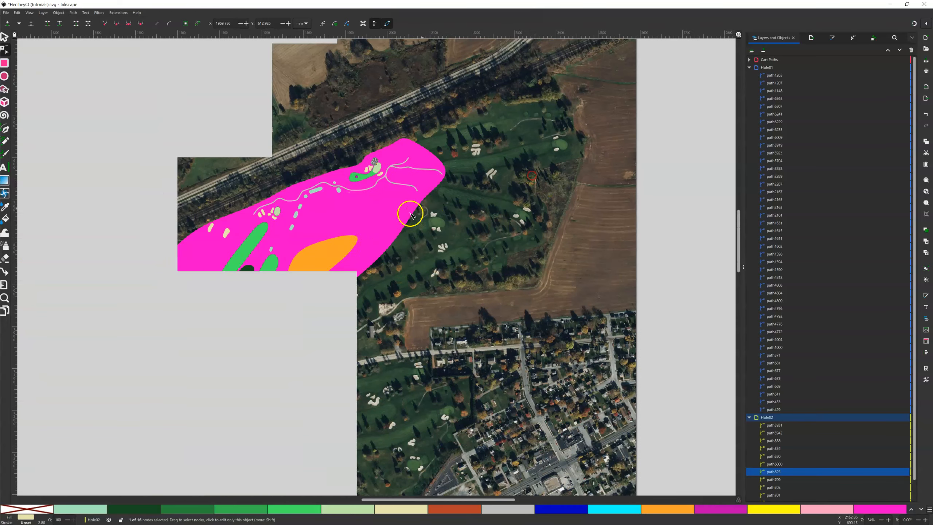
pyautogui.moveTo(323, 246); pyautogui.dragTo(441, 207, button='middle')
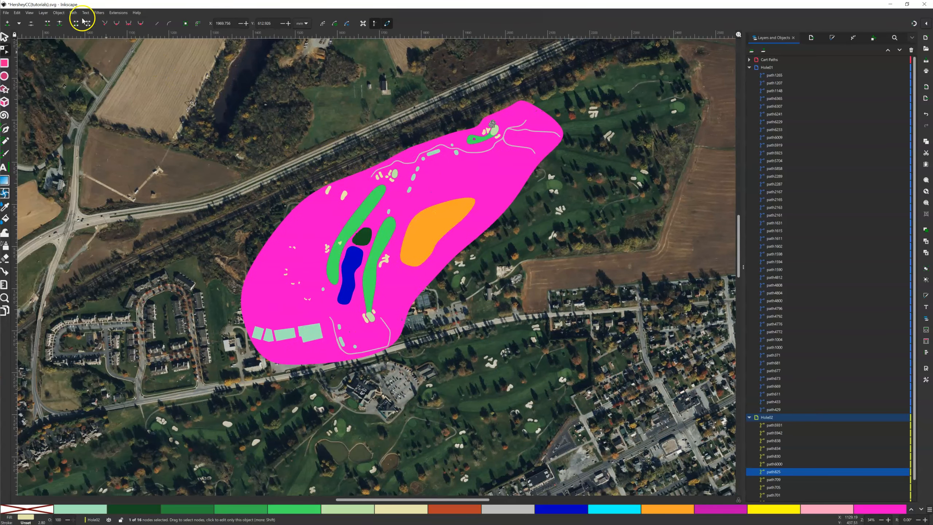
pyautogui.click(5, 12)
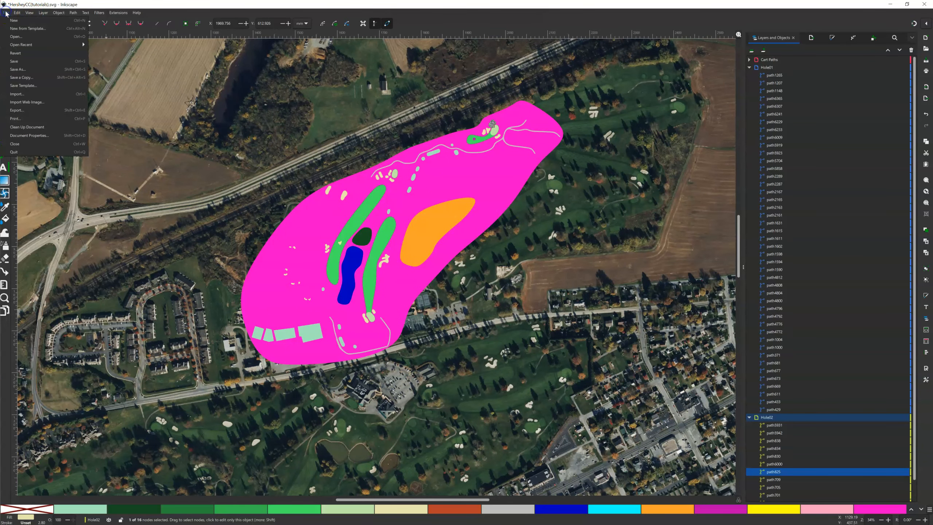
pyautogui.click(21, 61)
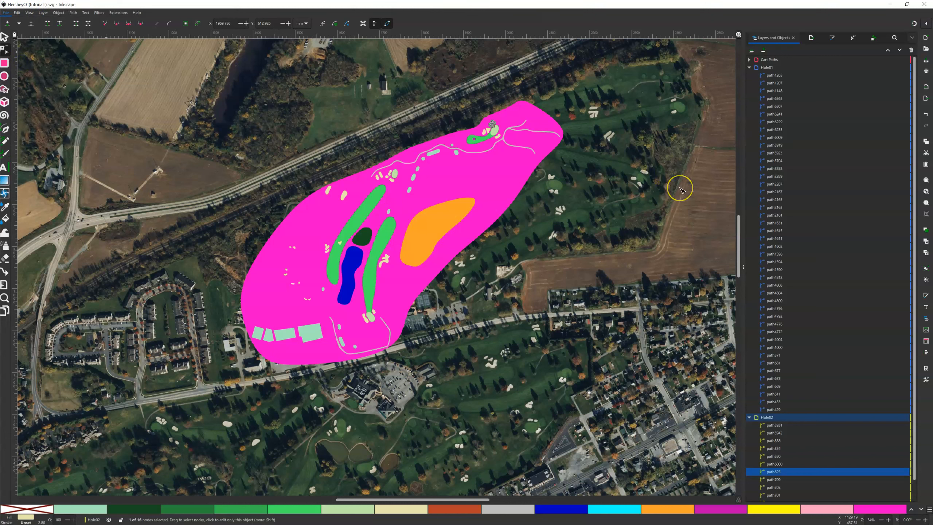
pyautogui.hotkey('ctrl', 's')
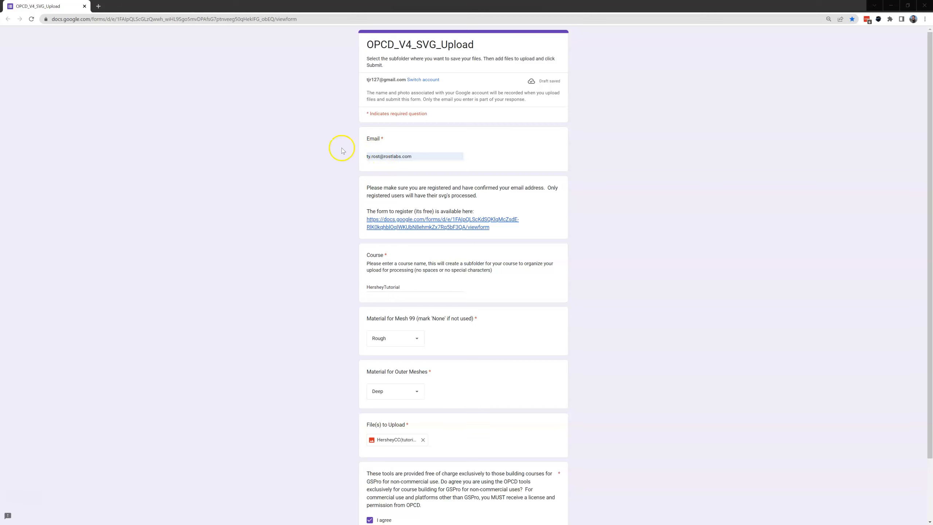
# Step: Switch to the OPCD_V4_SVG_Upload form in the browser and submit it for the HersheyTutorial course
pyautogui.scroll(-2, 256, 234)
pyautogui.scroll(-1, 256, 233)
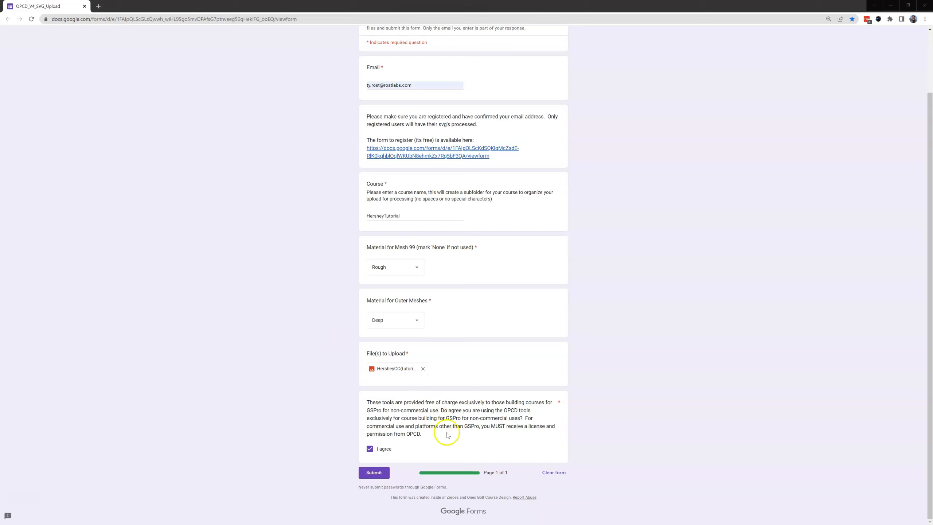
pyautogui.click(380, 474)
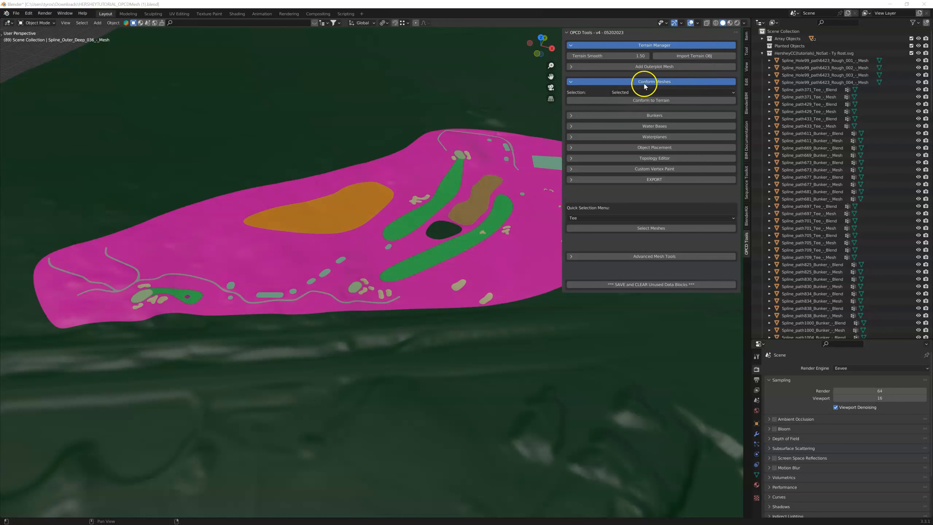
# Step: Switch to Blender and add water planes with the OPCD waterplane selection set to All
pyautogui.scroll(2, 349, 214)
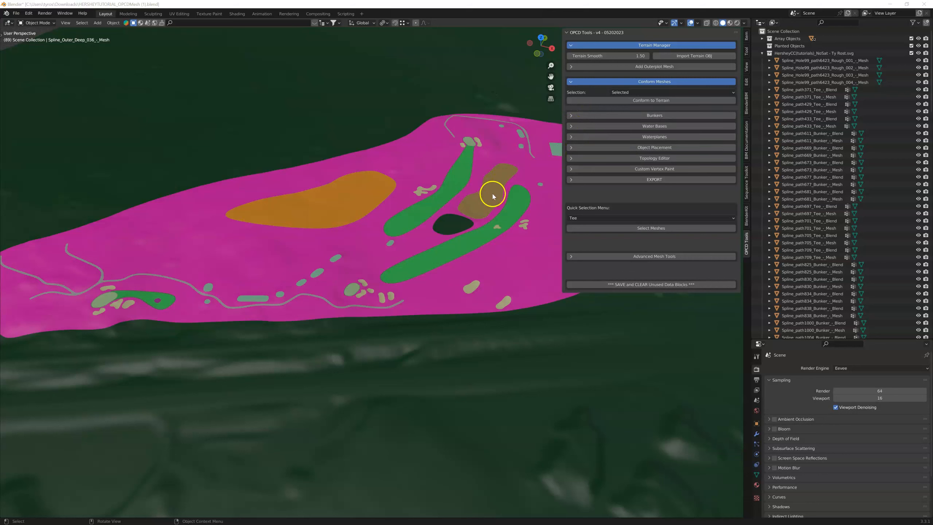
pyautogui.click(568, 137)
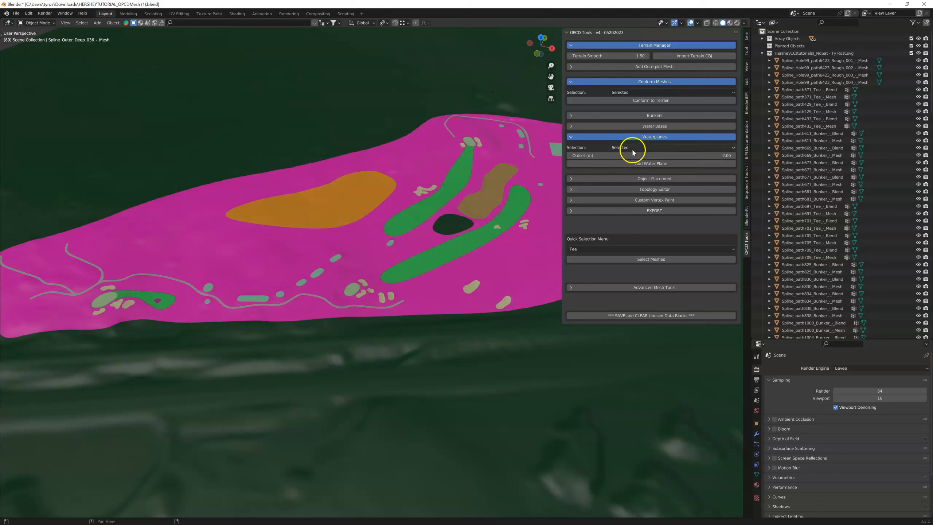
pyautogui.click(632, 147)
pyautogui.click(621, 156)
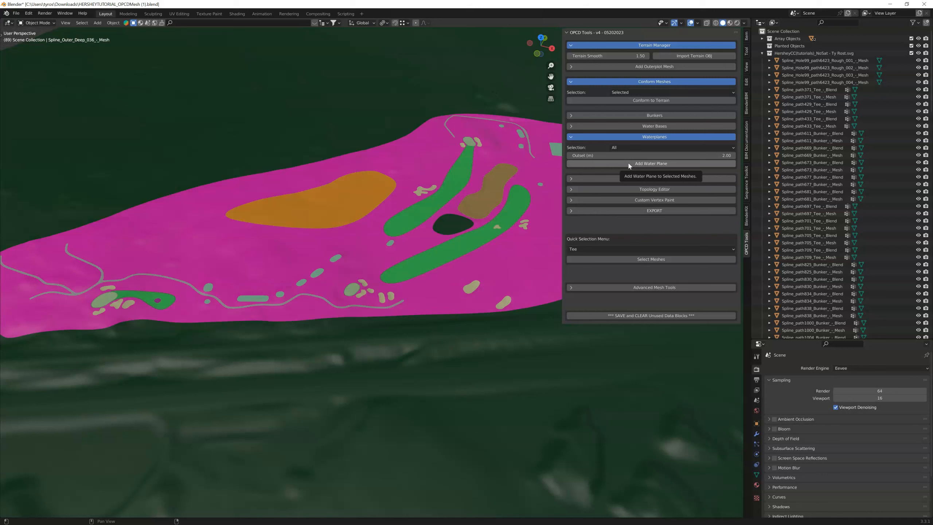
pyautogui.click(629, 164)
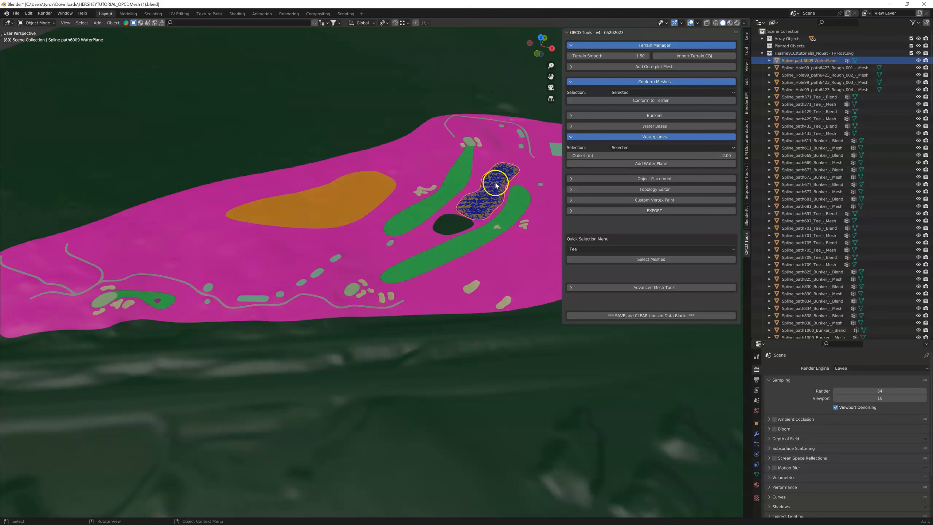
pyautogui.rightClick(477, 191)
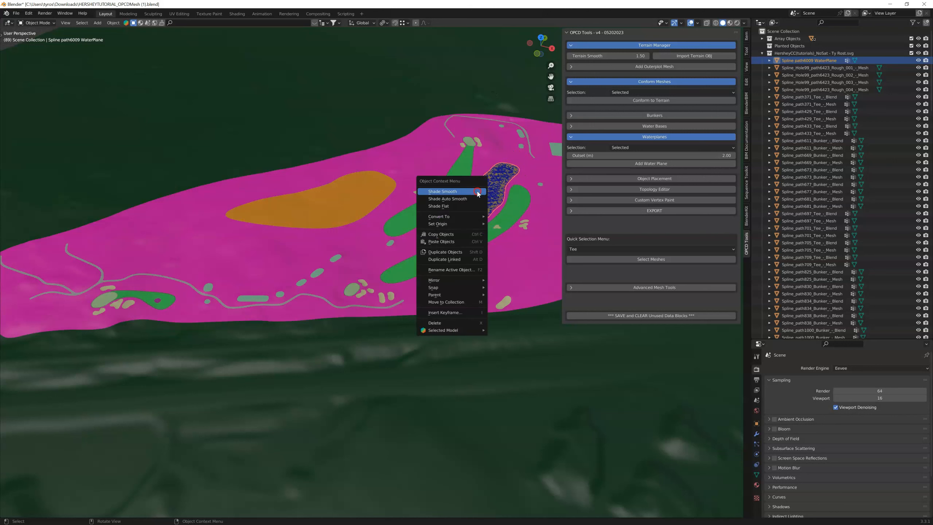
pyautogui.scroll(3, 494, 168)
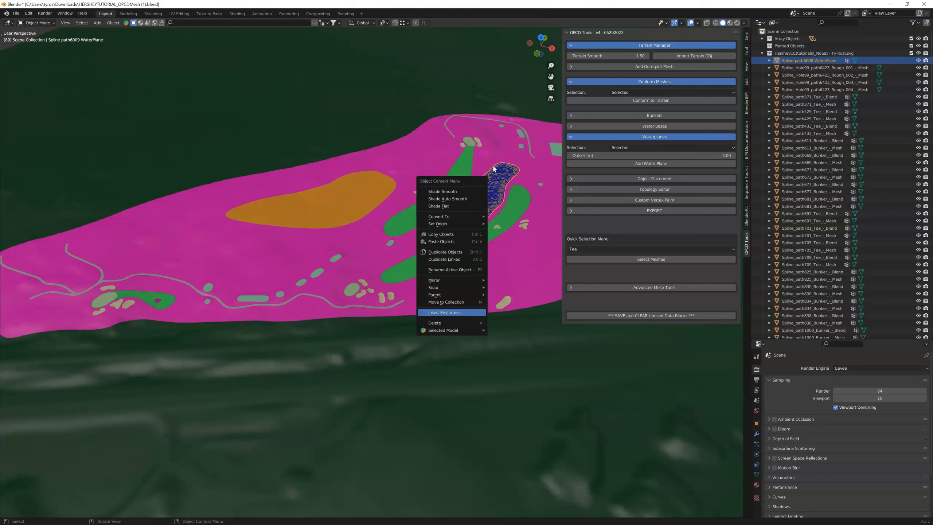
pyautogui.click(506, 172)
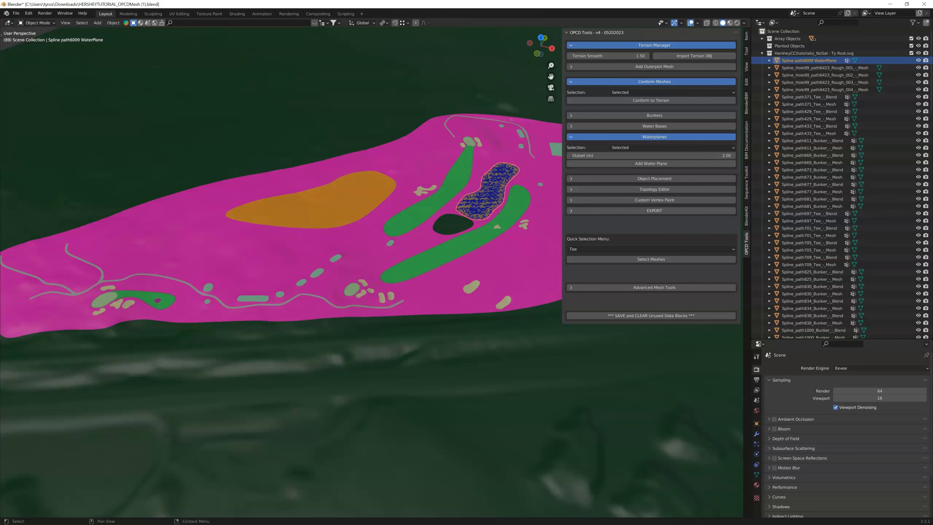
pyautogui.moveTo(932, 199); pyautogui.dragTo(932, 268)
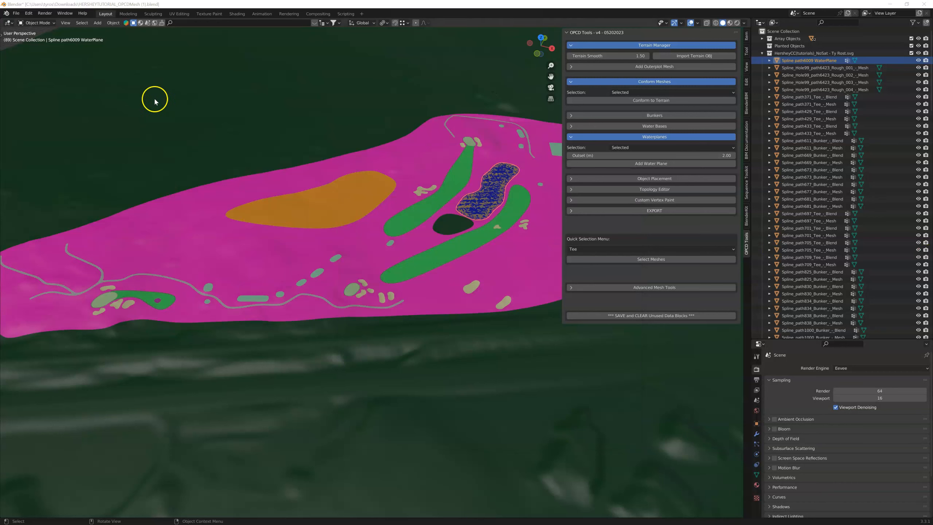
# Step: Save the Blender file over HERSHEYCCTUTORIAL_OPCDMesh.blend in the D:\OPCD Projects\HCC\Hershey OPCD folder
pyautogui.click(18, 13)
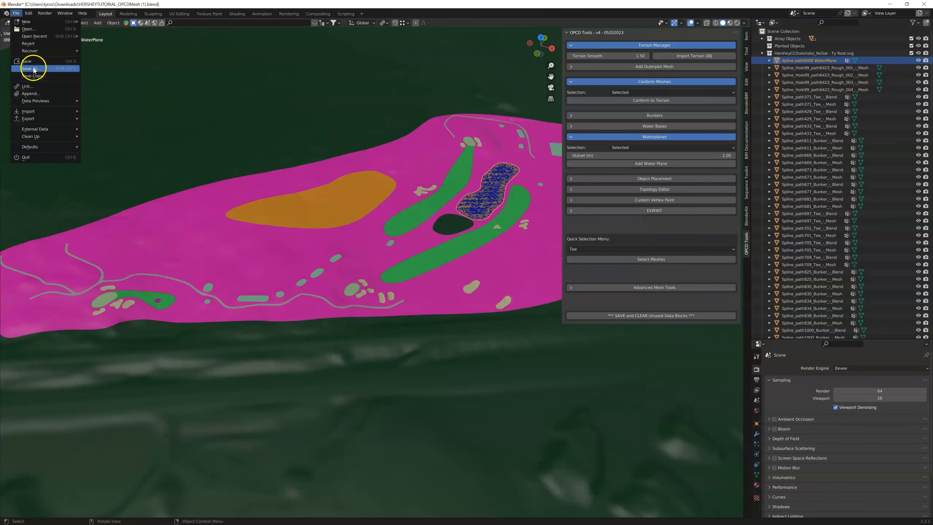
pyautogui.click(34, 71)
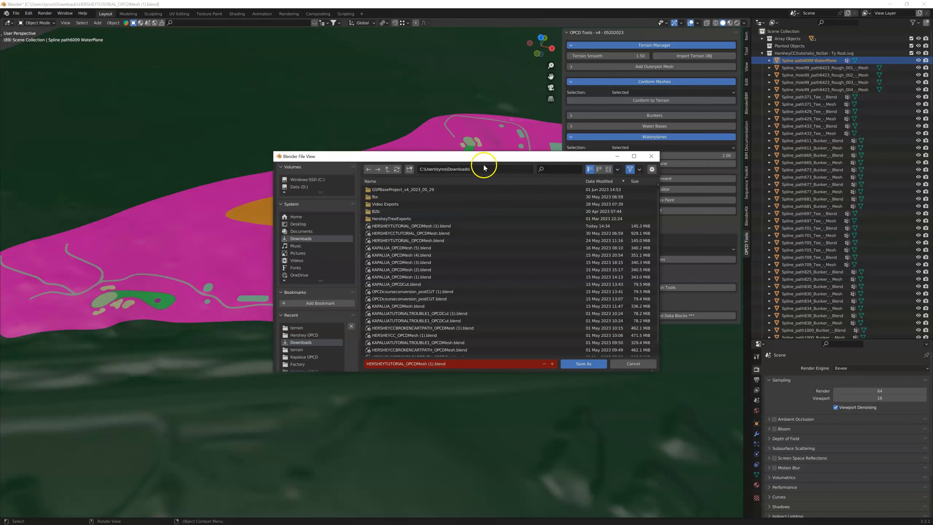
pyautogui.click(302, 186)
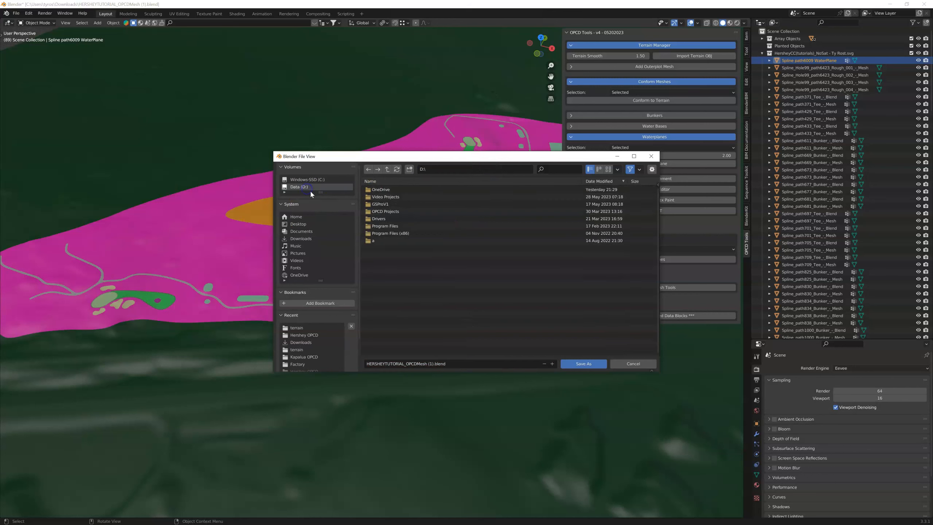
pyautogui.doubleClick(385, 213)
pyautogui.doubleClick(376, 190)
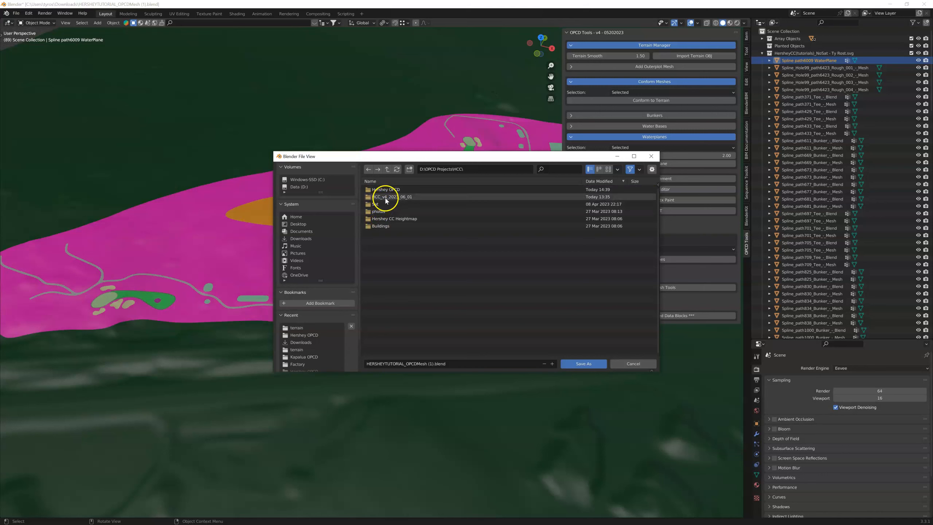
pyautogui.doubleClick(386, 189)
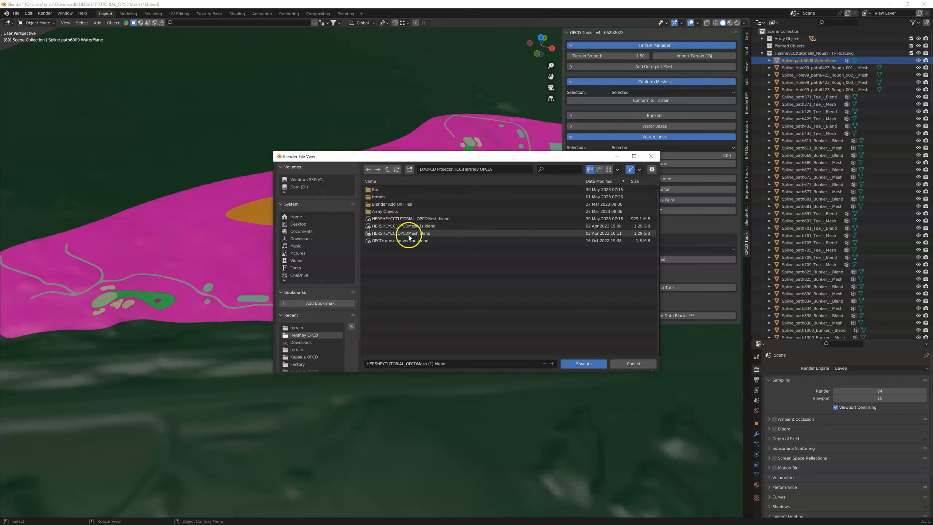
pyautogui.click(412, 234)
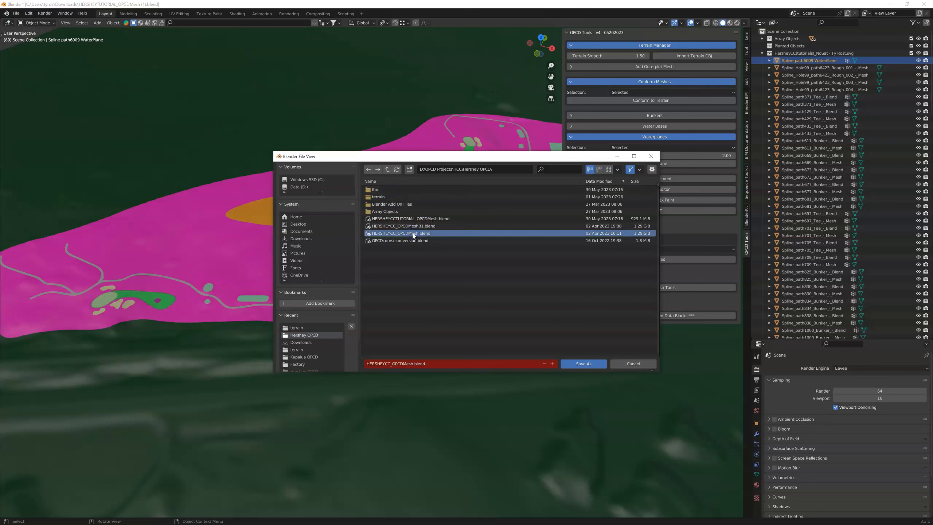
pyautogui.click(413, 219)
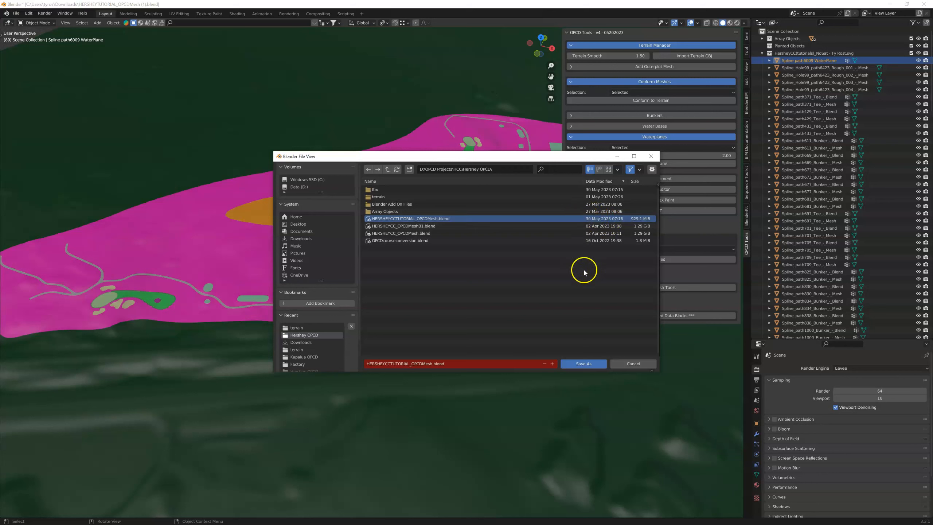
pyautogui.click(588, 363)
pyautogui.click(489, 281)
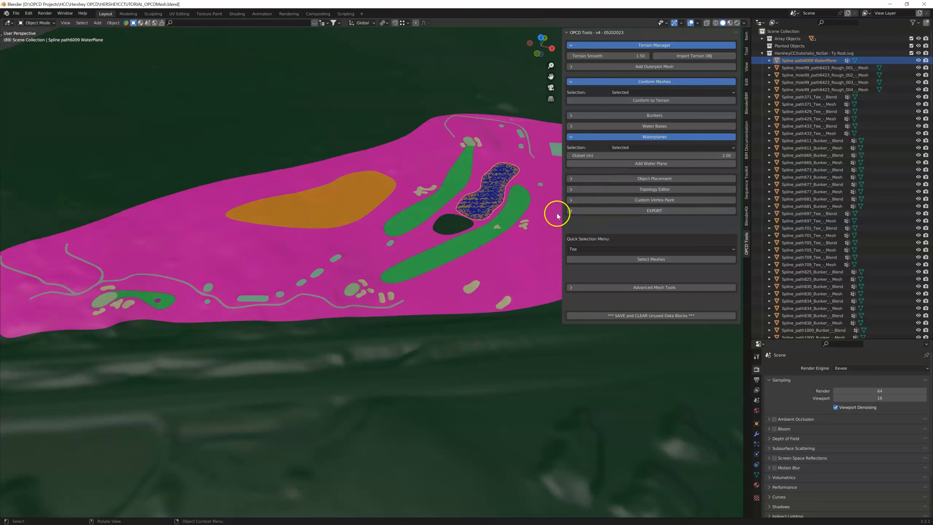
# Step: Expand the OPCD export options, and check the saved HERSHEYCCTUTORIAL_OPCDMesh.blend in the Hershey OPCD folder in File Explorer
pyautogui.click(571, 213)
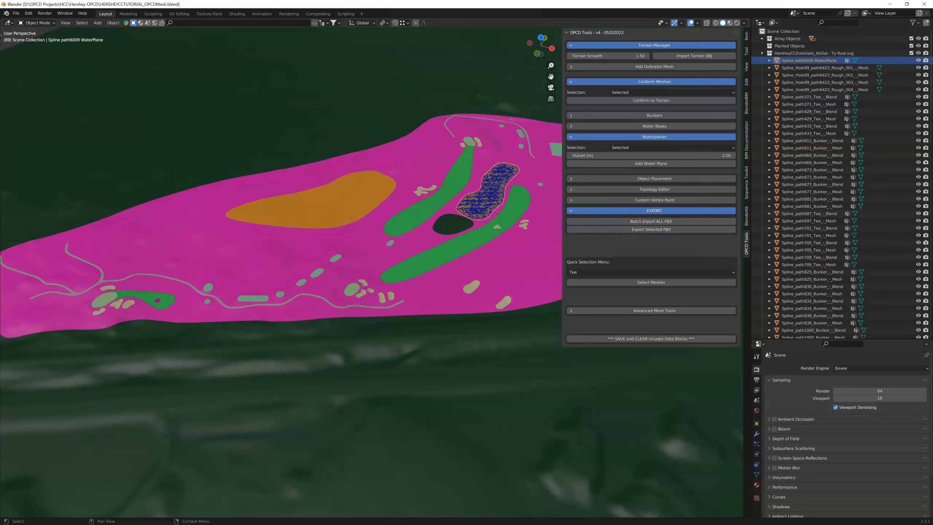
pyautogui.moveTo(932, 165); pyautogui.dragTo(279, 131)
pyautogui.click(243, 150)
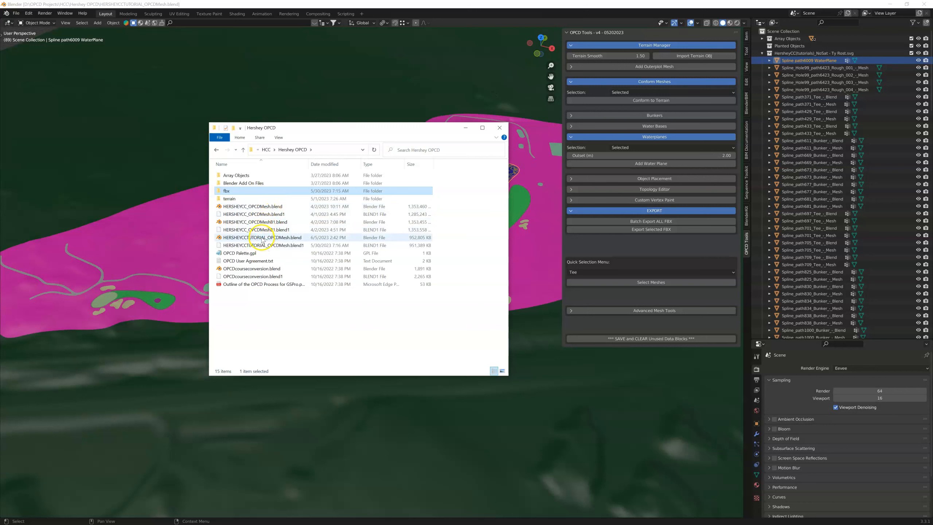
pyautogui.click(262, 238)
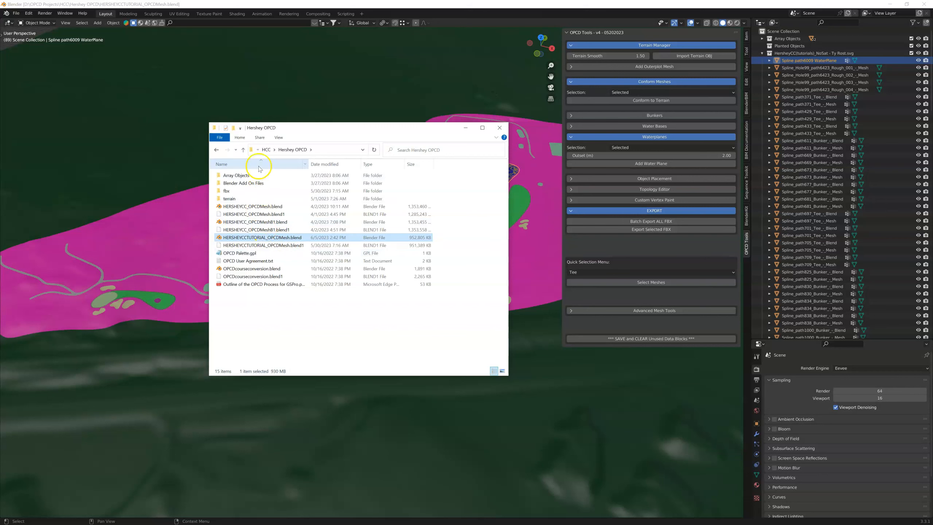
pyautogui.click(323, 239)
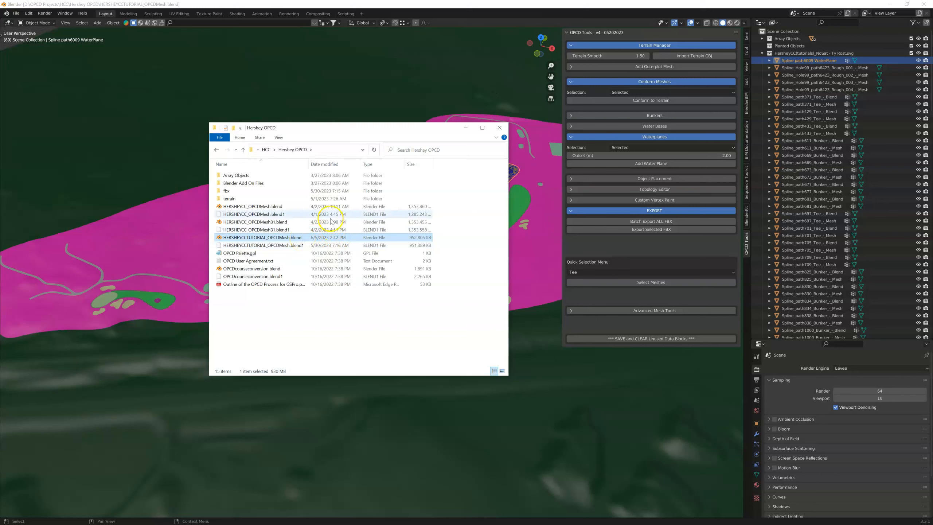
# Step: Delete all existing FBX files from the fbx subfolder and return to the Hershey OPCD folder
pyautogui.doubleClick(232, 191)
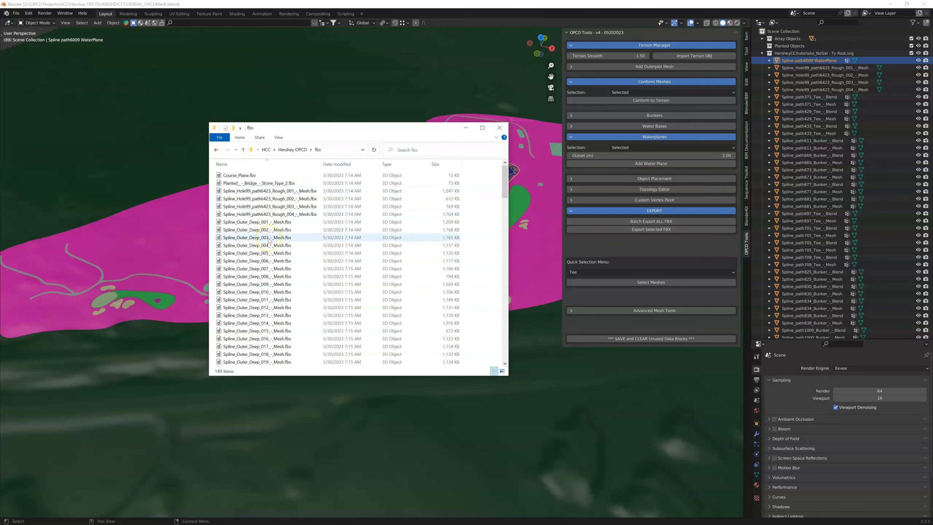
pyautogui.click(269, 238)
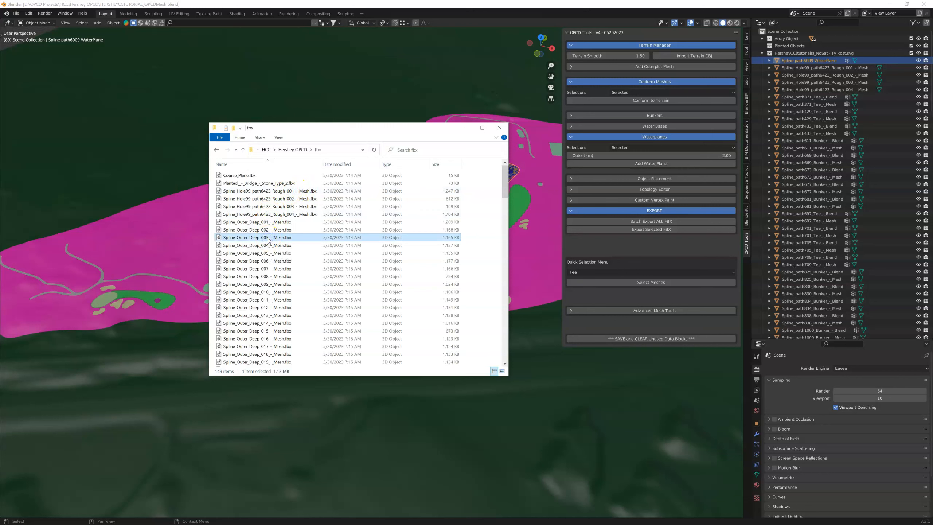
pyautogui.hotkey('ctrl', 'a')
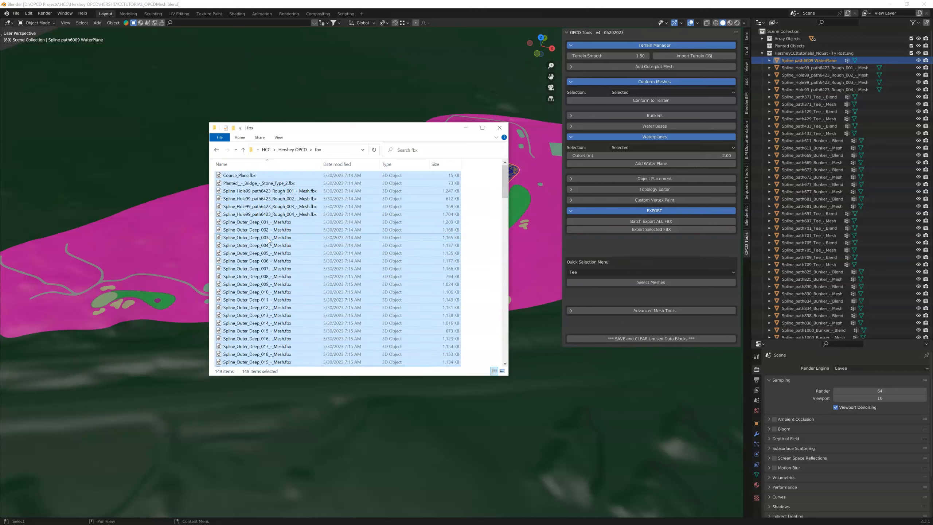
pyautogui.press('Delete')
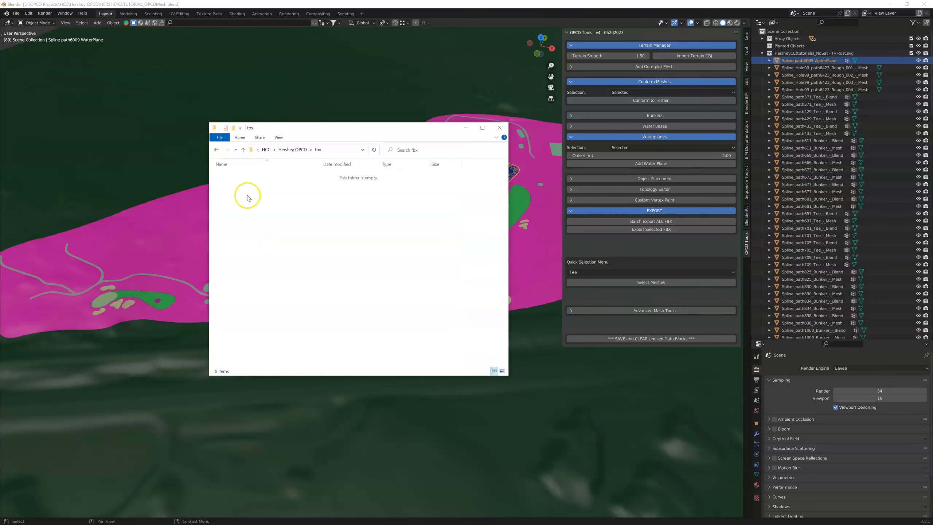
pyautogui.click(243, 154)
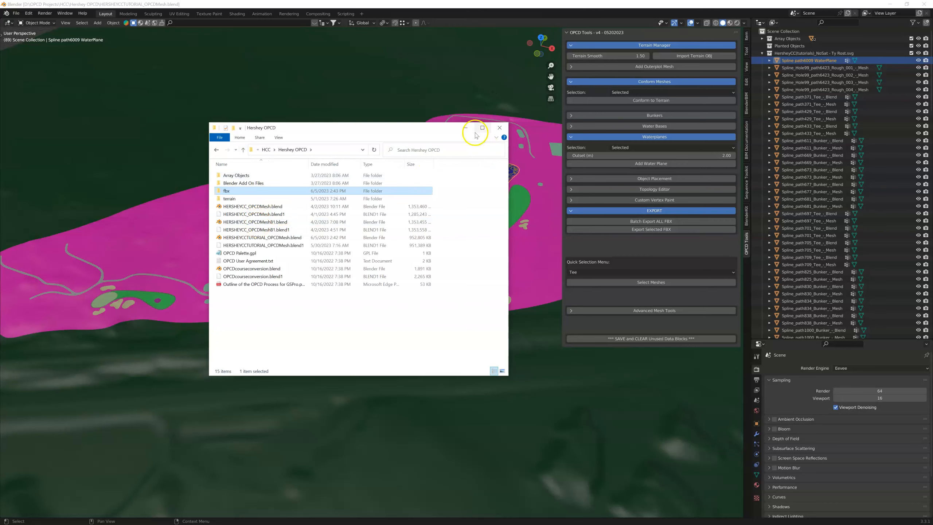
# Step: Move the File Explorer window out of the way and batch export all course meshes as FBX from Blender
pyautogui.moveTo(438, 129); pyautogui.dragTo(932, 235)
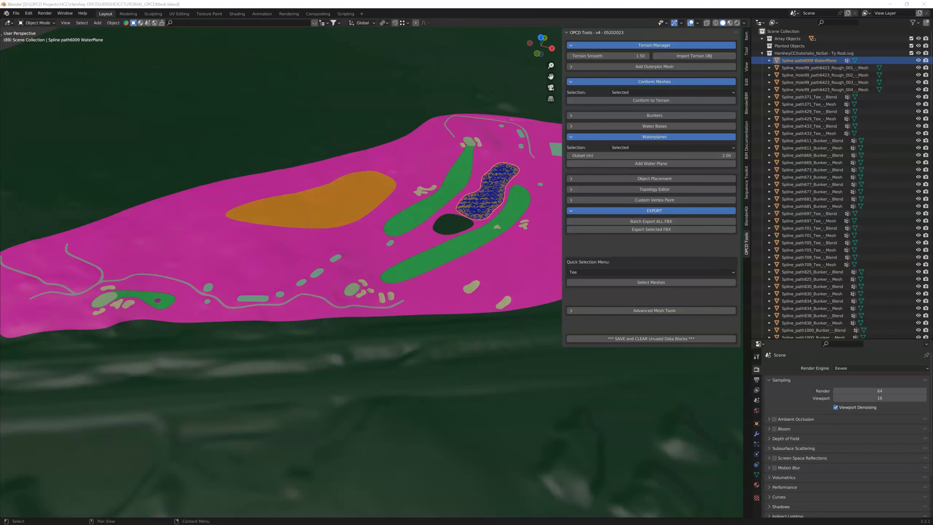
pyautogui.click(630, 222)
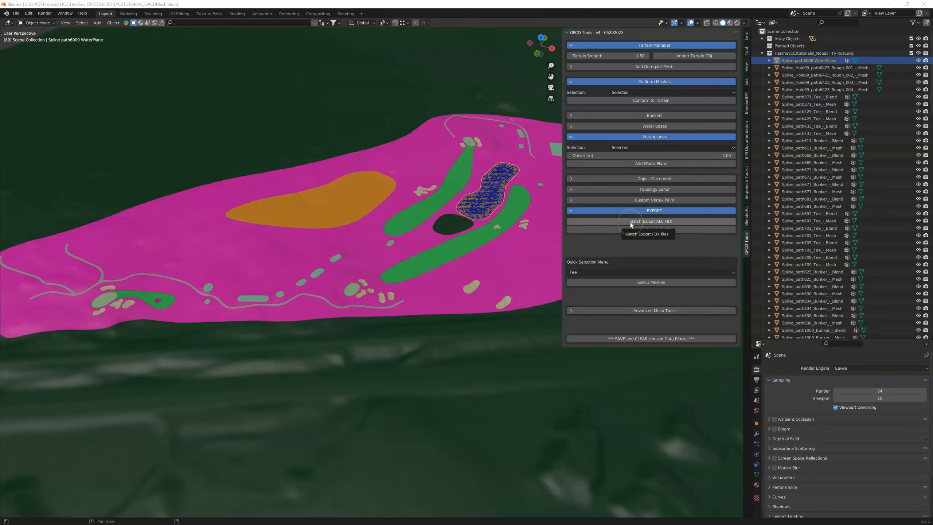
pyautogui.click(631, 223)
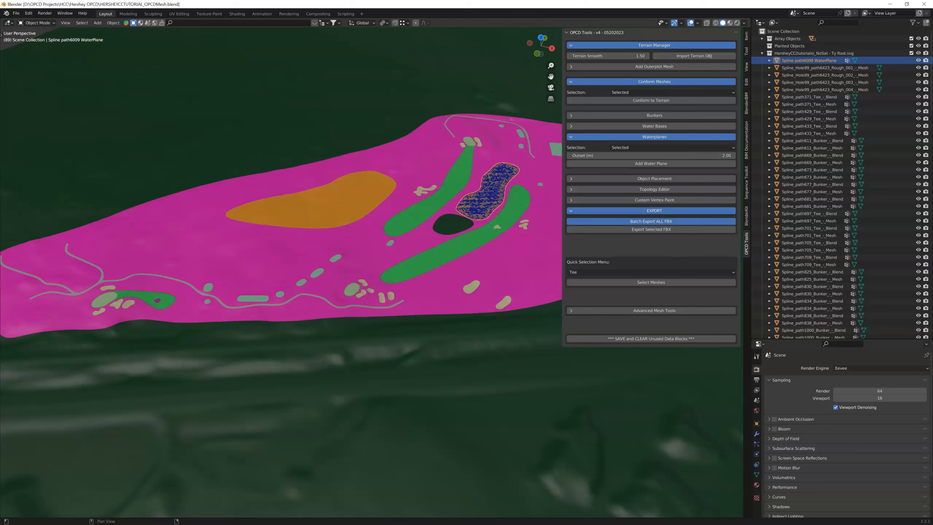
# Step: Check the batch export's progress in the Blender console and the FBX files written to the Hershey OPCD fbx folder
pyautogui.moveTo(932, 154); pyautogui.dragTo(395, 160)
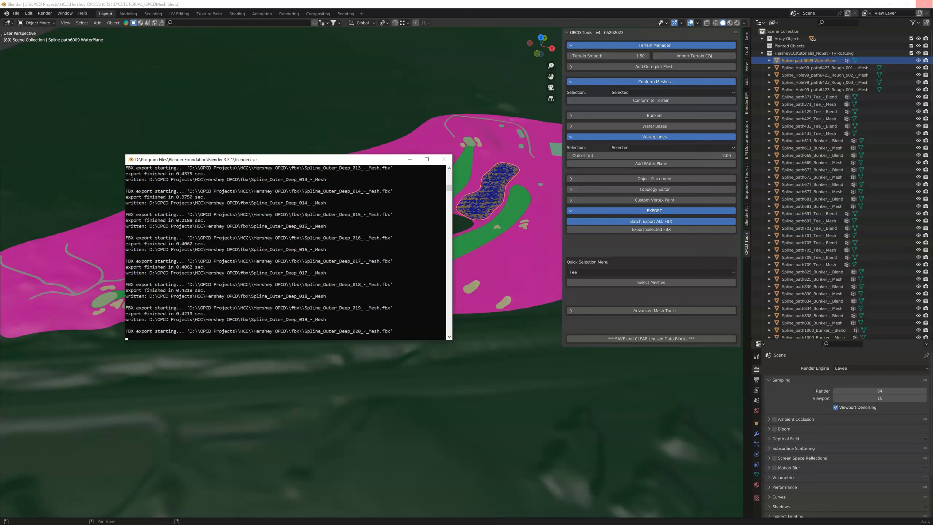
pyautogui.moveTo(932, 191); pyautogui.dragTo(607, 107)
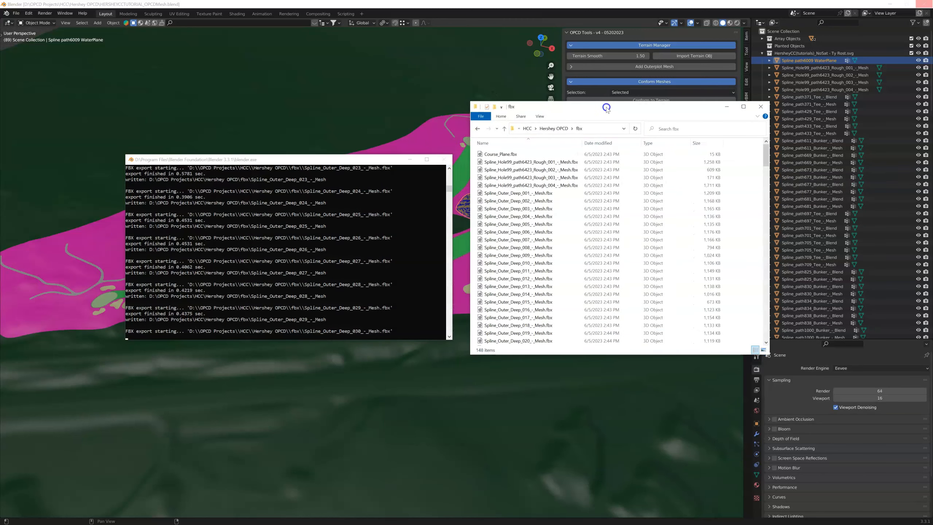
pyautogui.scroll(-5, 565, 228)
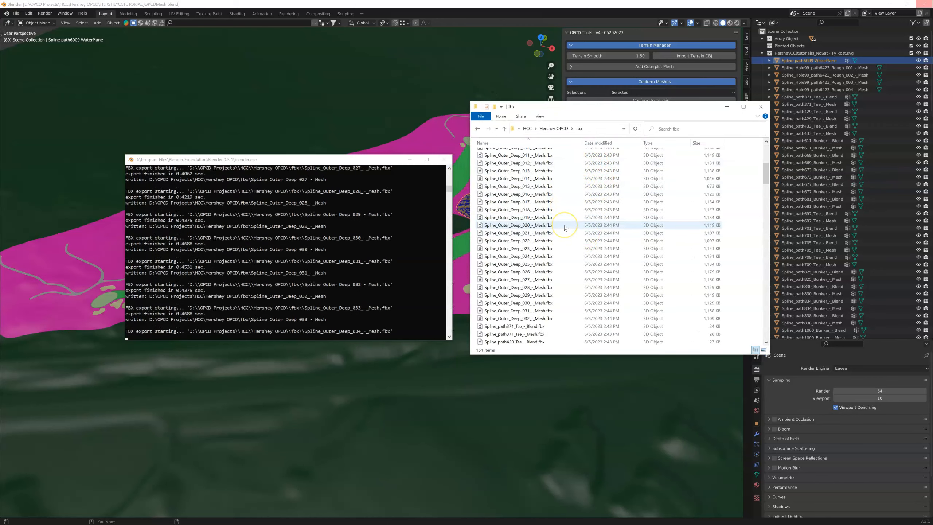
pyautogui.scroll(-10, 564, 228)
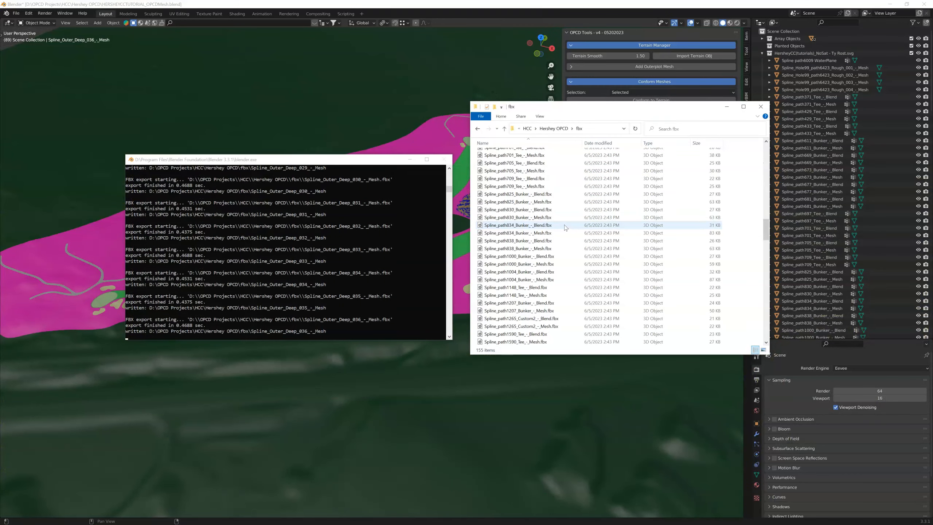
pyautogui.click(438, 236)
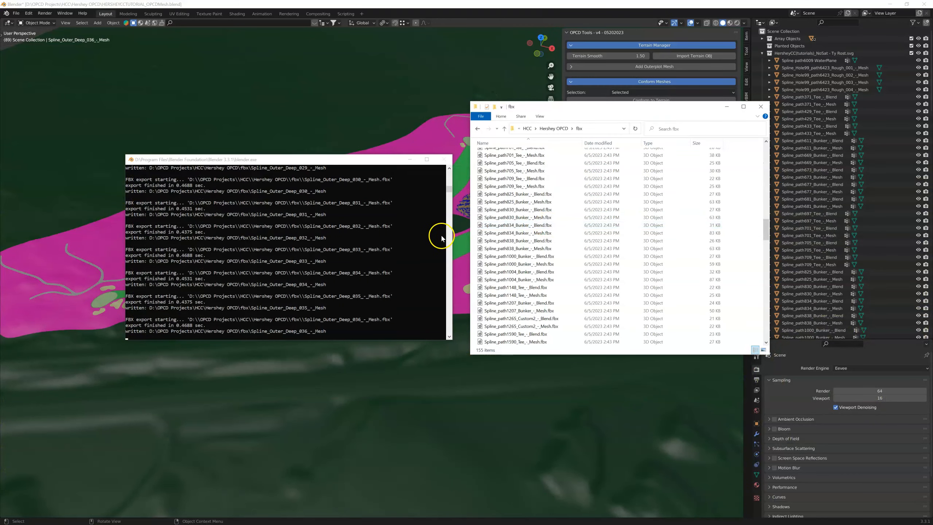
pyautogui.click(549, 218)
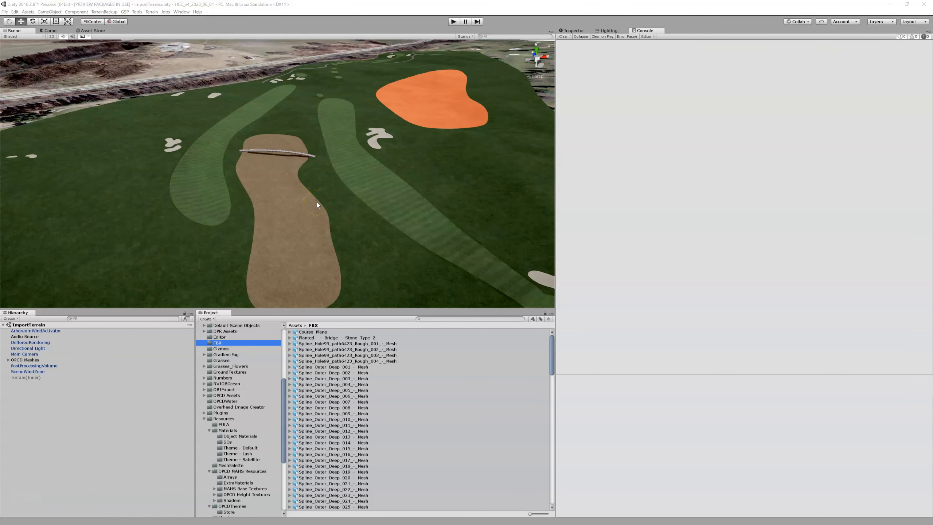
# Step: In Unity, expand the OPCD Meshes group and locate the lake bed mesh Spline_path6009_Water_Base_Lake_-_Mesh in the scene hierarchy
pyautogui.click(309, 173)
pyautogui.click(296, 134)
pyautogui.click(8, 359)
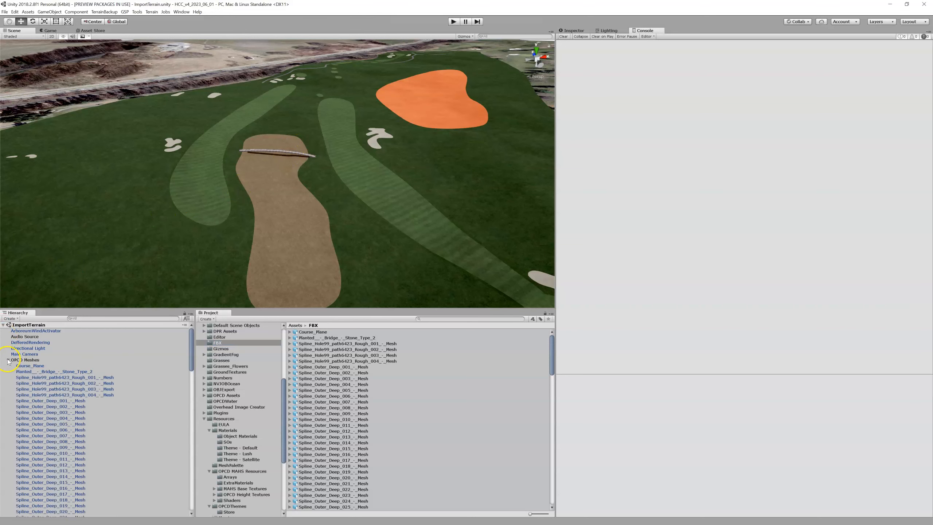
pyautogui.click(30, 365)
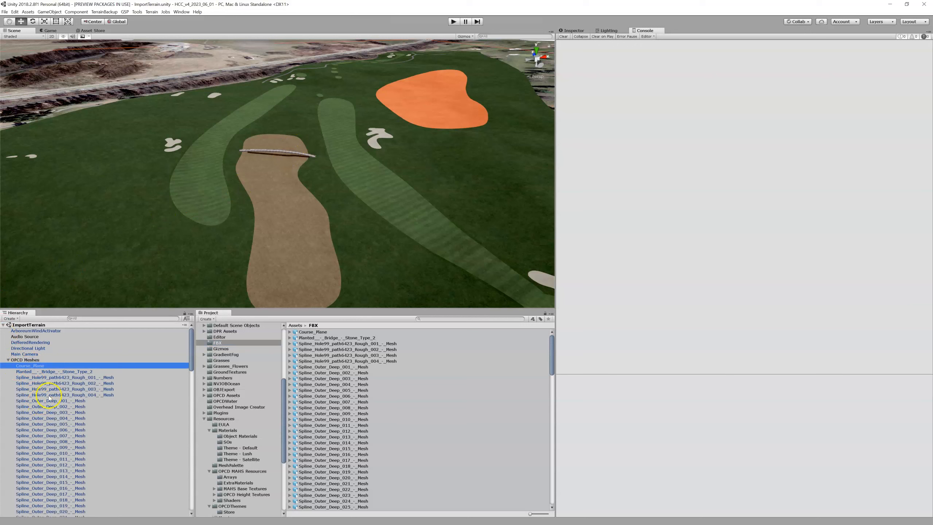
pyautogui.click(269, 218)
pyautogui.scroll(-5, 106, 374)
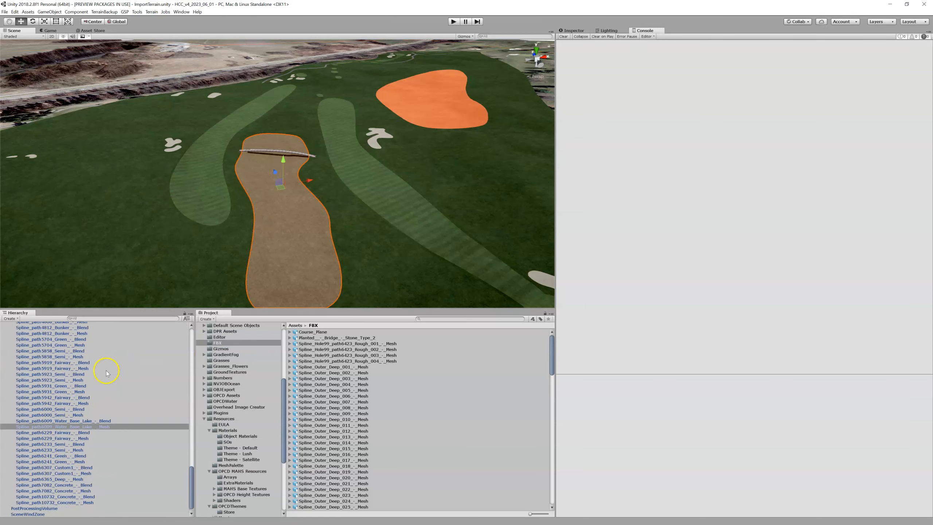
pyautogui.click(97, 427)
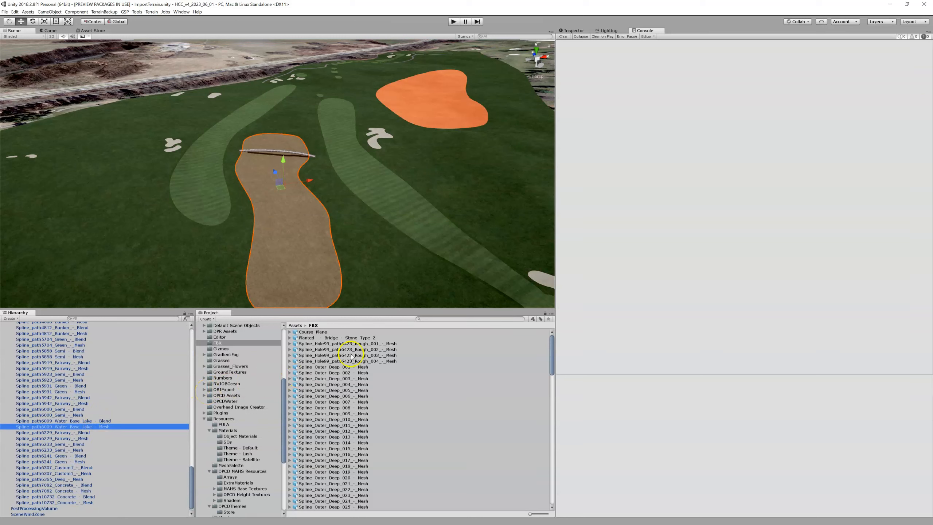
# Step: Search the project assets for 6009 and select the Spline_path6009_Water_Base_Lake_-_Mesh asset
pyautogui.click(428, 318)
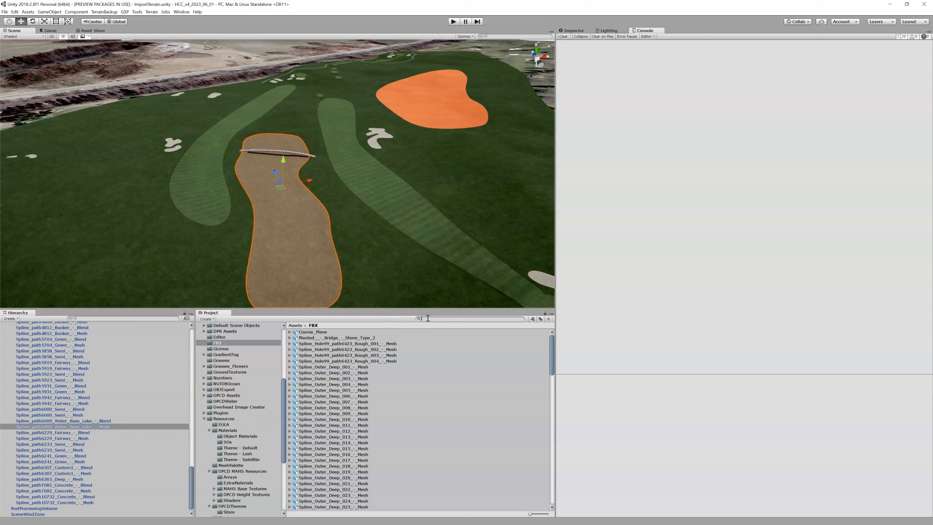
pyautogui.write('6009')
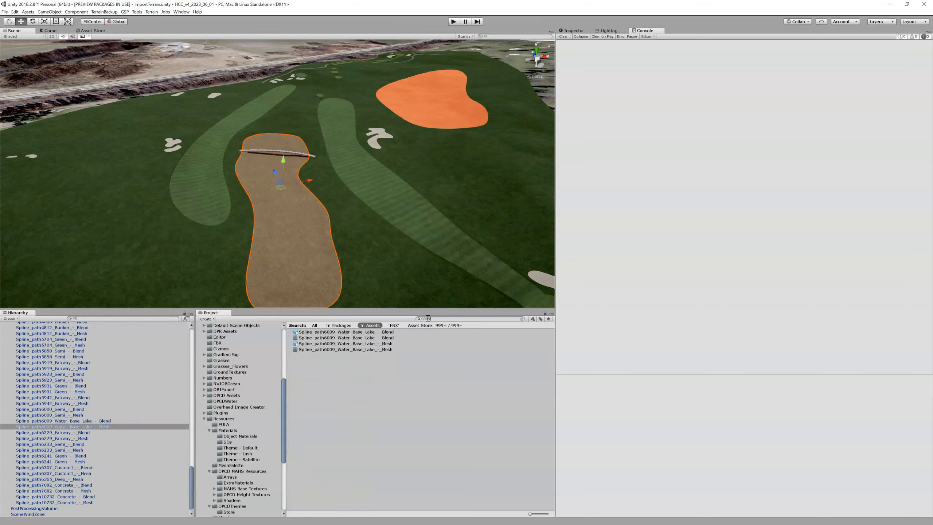
pyautogui.click(330, 345)
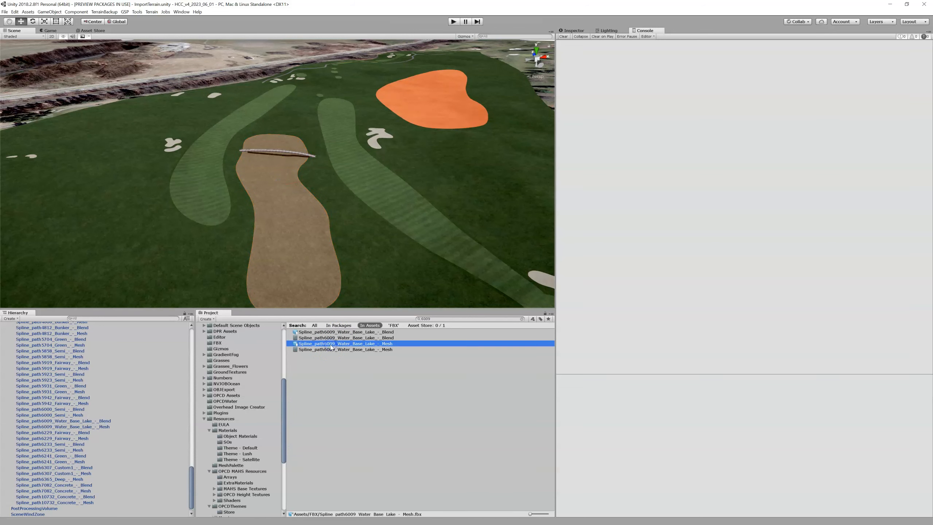
# Step: Inspect the lake bed object's components and trace its Mesh Filter reference to the source mesh in the FBX assets folder
pyautogui.click(290, 208)
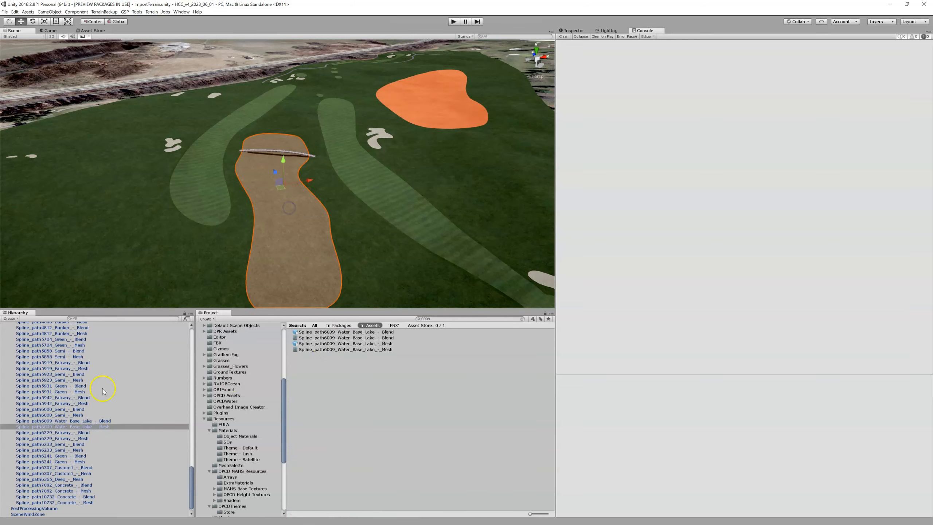
pyautogui.click(75, 427)
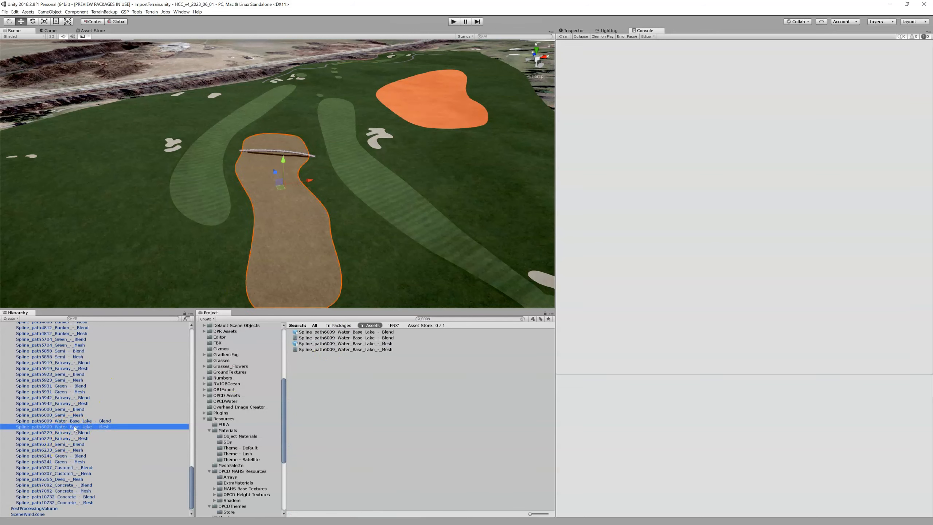
pyautogui.click(572, 31)
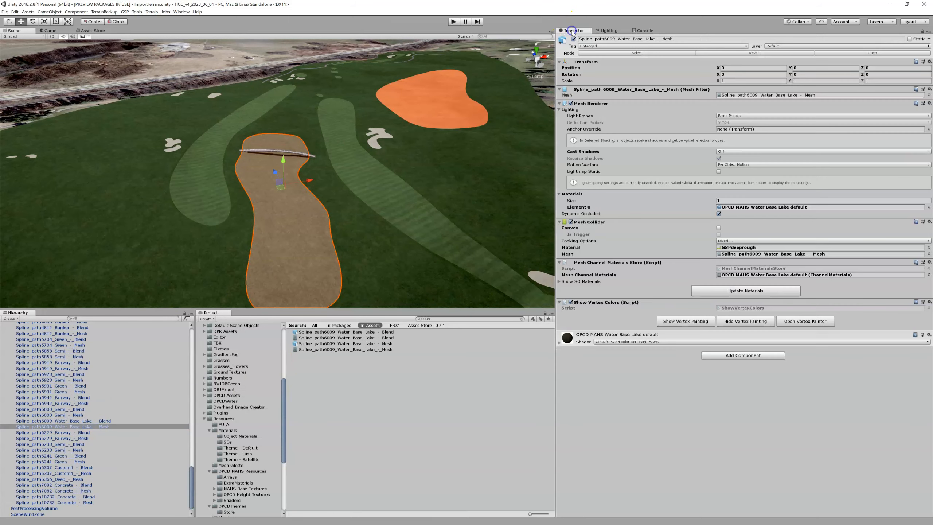
pyautogui.click(791, 94)
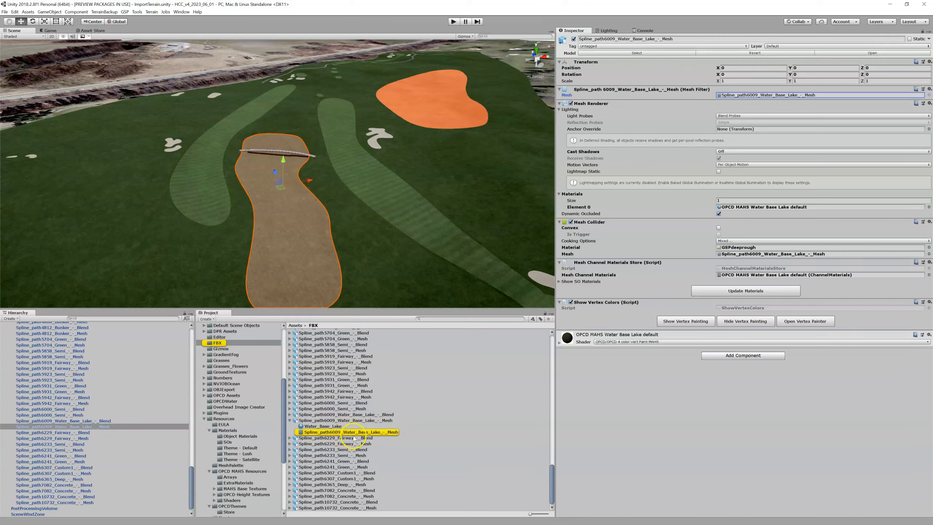
pyautogui.click(354, 436)
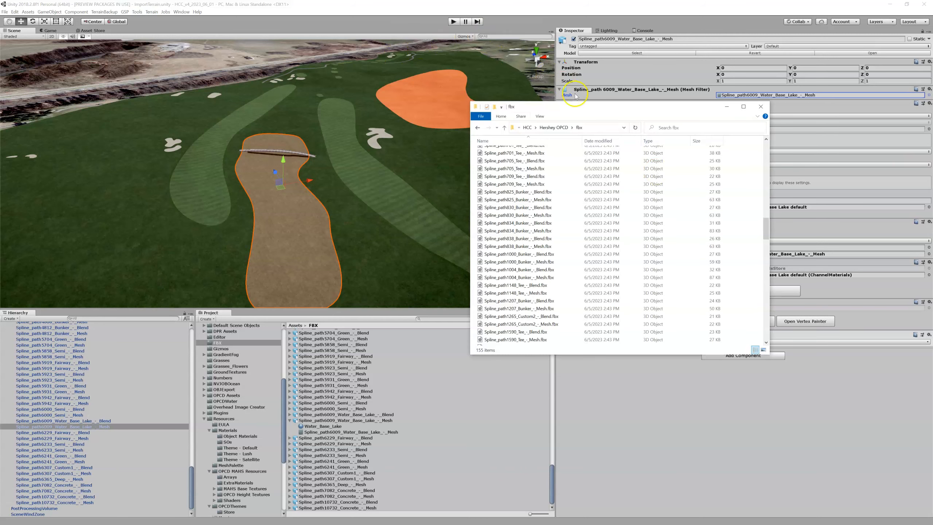
# Step: Compare the exported files in the Hershey OPCD fbx folder with the assets in Unity's FBX folder, starting from the top of each list
pyautogui.moveTo(582, 107); pyautogui.dragTo(598, 75)
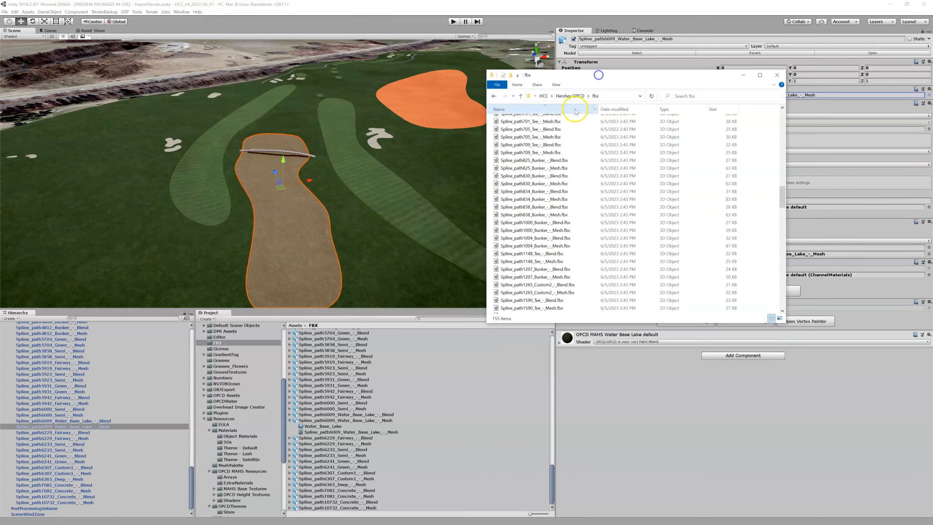
pyautogui.scroll(15, 548, 156)
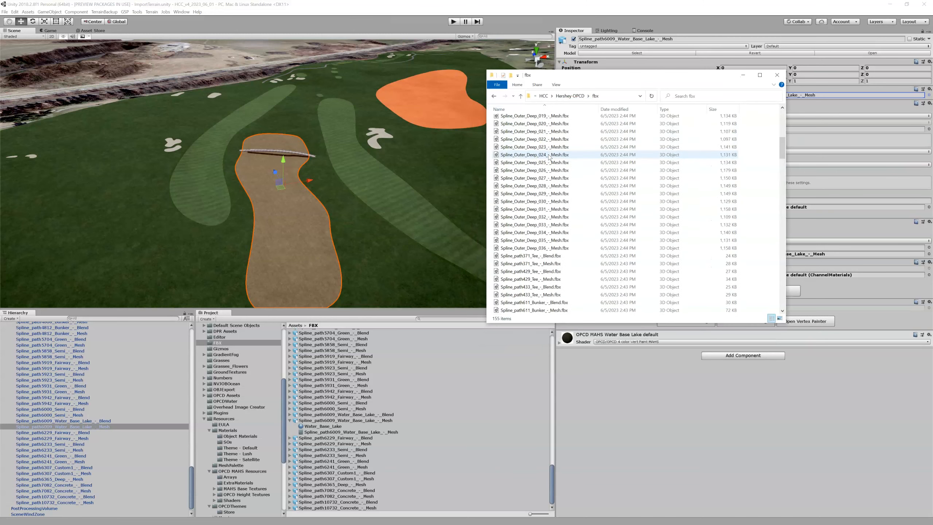
pyautogui.scroll(4, 549, 157)
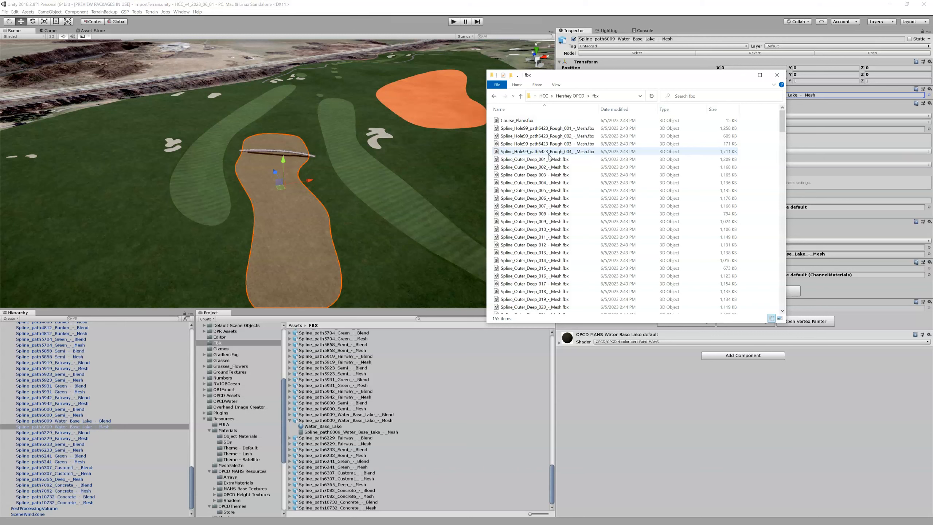
pyautogui.click(602, 153)
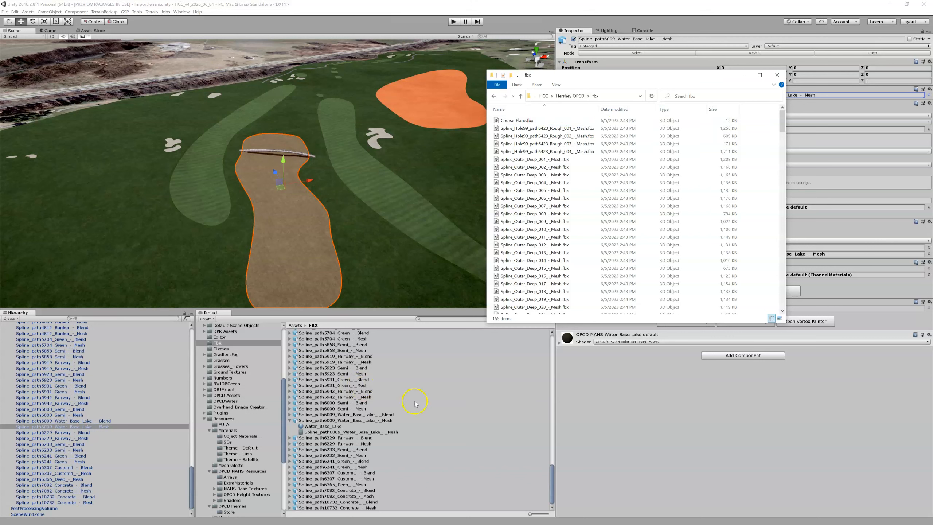
pyautogui.click(552, 476)
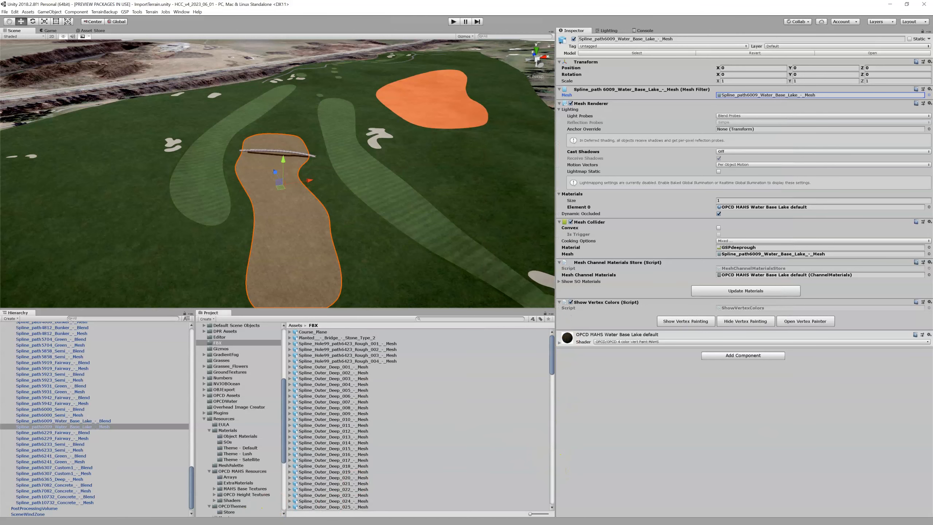
# Step: Import the exported Spline_path371_Tee_-_Mesh.fbx from File Explorer into Unity's FBX assets folder
pyautogui.hotkey('alt', 'Tab')
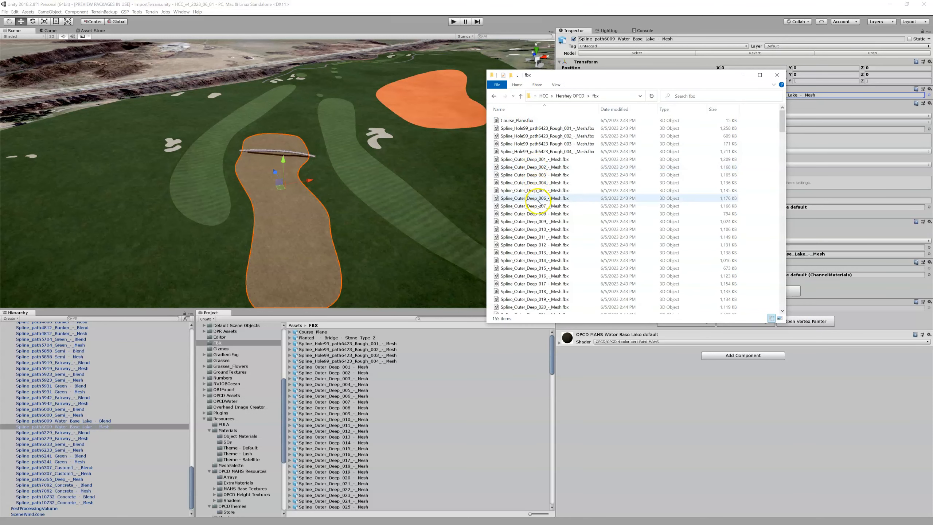
pyautogui.scroll(-10, 536, 176)
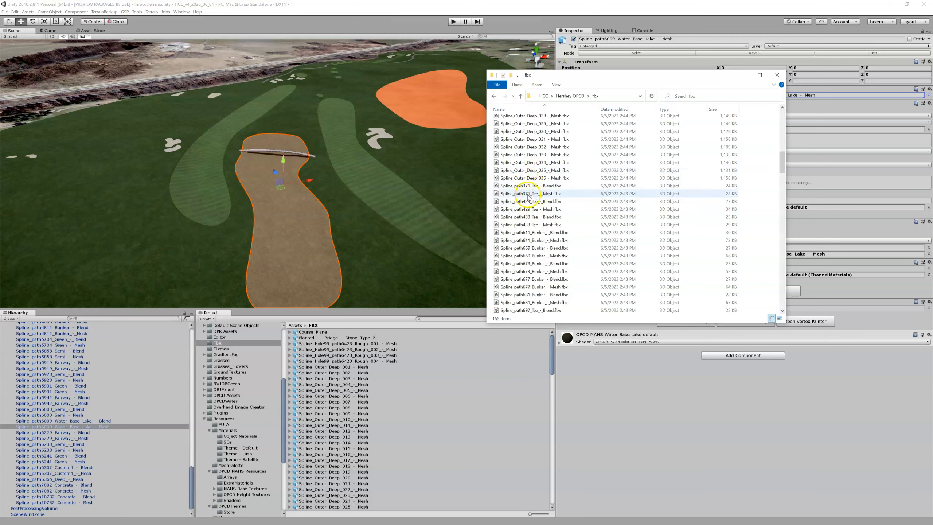
pyautogui.moveTo(529, 195); pyautogui.dragTo(429, 409)
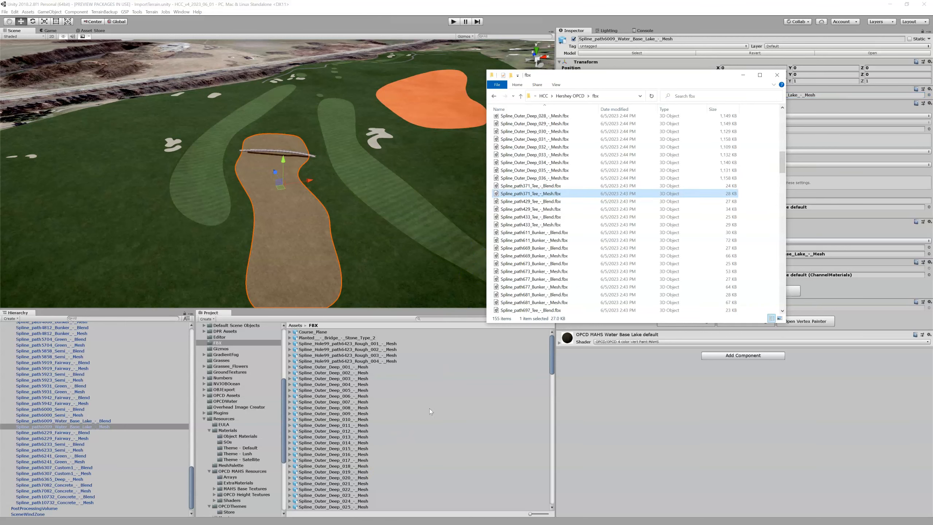
# Step: Search the project assets for 371 and inspect the newly imported tee mesh and the existing path371 tee blend
pyautogui.click(451, 320)
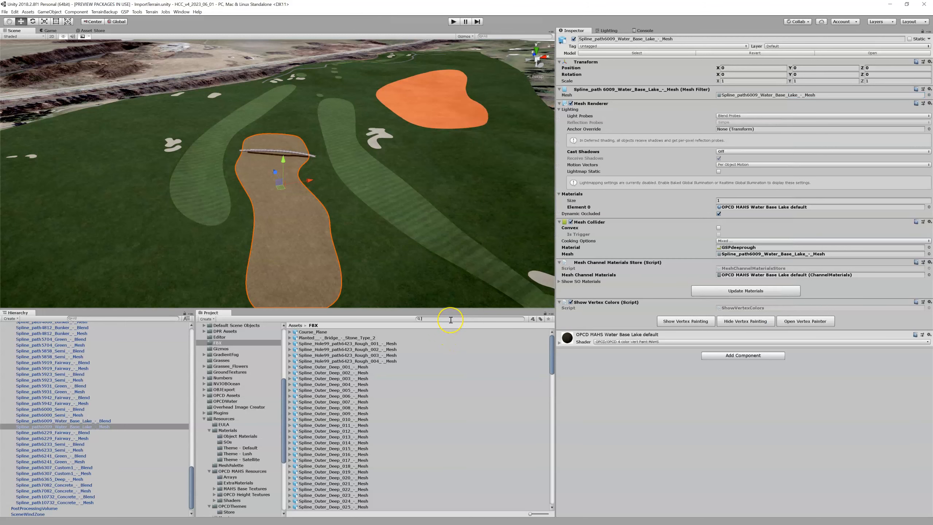
pyautogui.write('371')
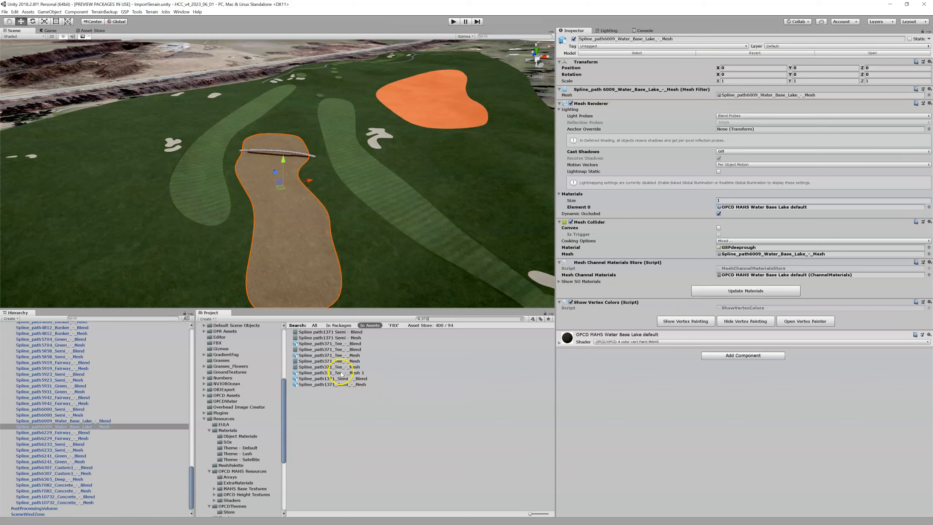
pyautogui.click(341, 373)
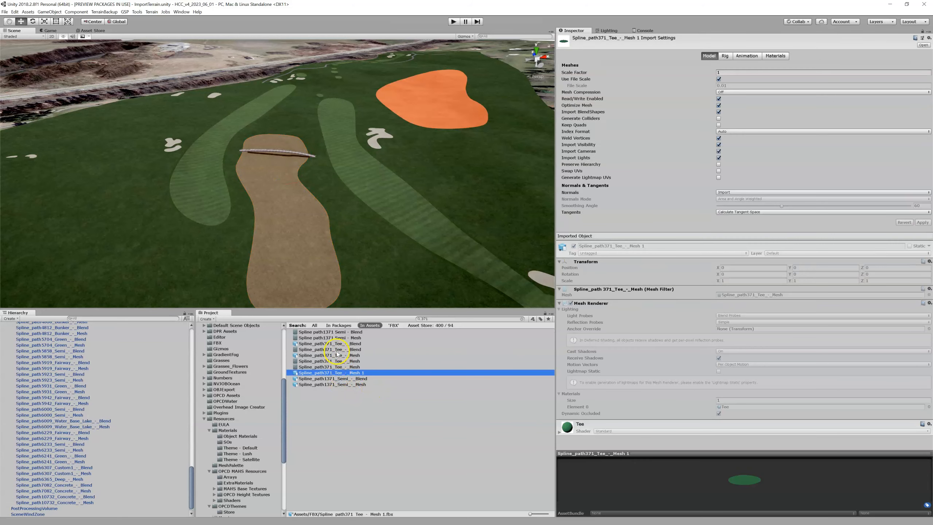
pyautogui.click(337, 344)
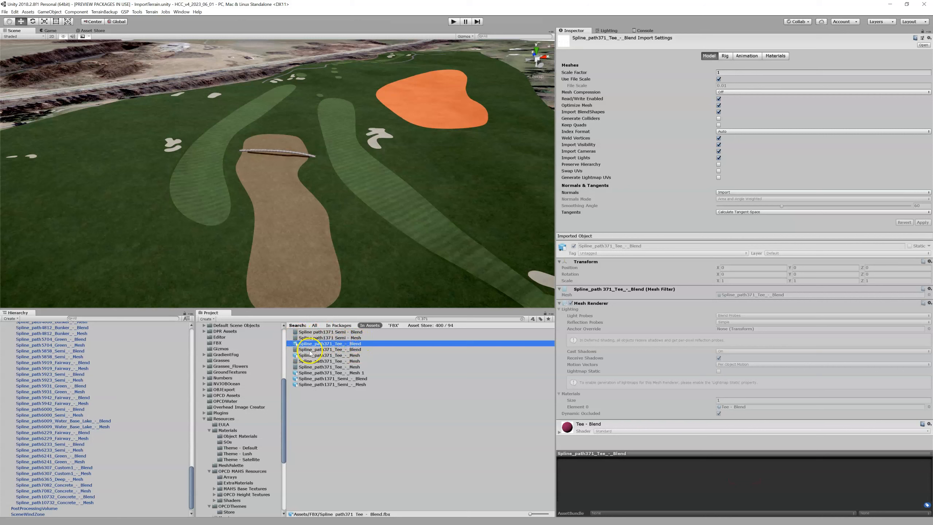
# Step: Delete the duplicate asset Spline_path371_Tee_-_Mesh 1 from the FBX assets folder
pyautogui.click(331, 373)
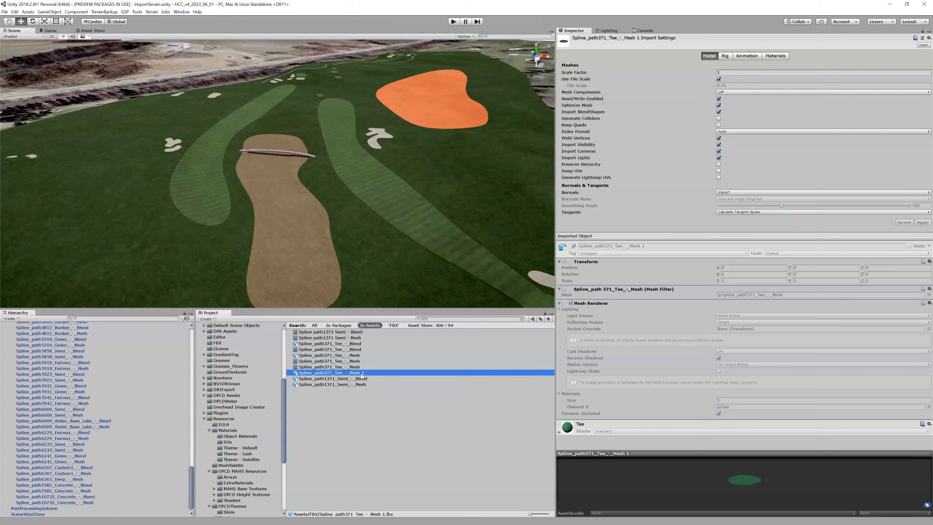
pyautogui.press('Delete')
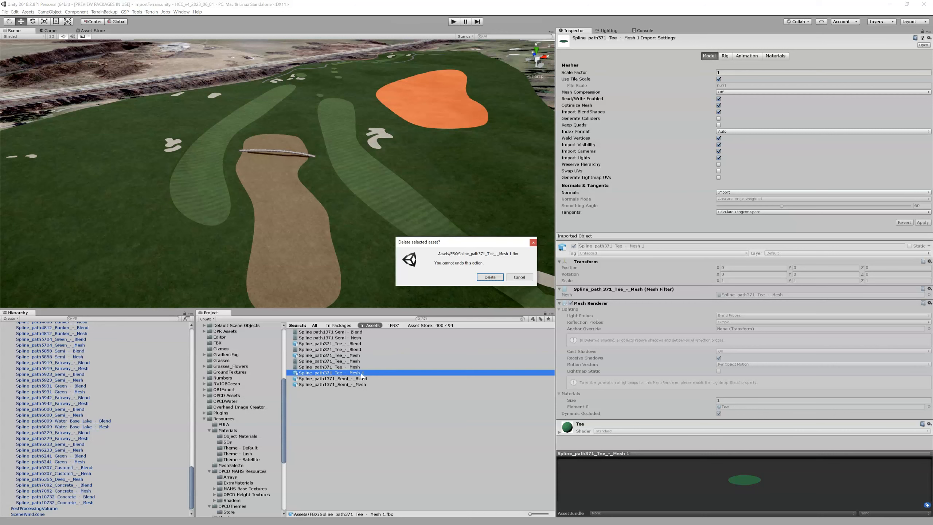
pyautogui.click(496, 276)
pyautogui.click(445, 350)
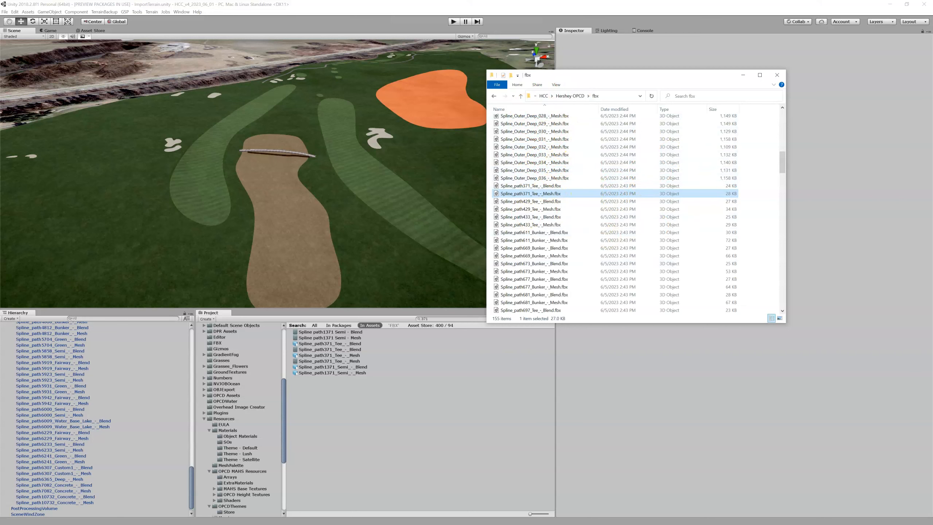
# Step: Switch to the HCC File Explorer window and open the FBX folder inside the Assets of the HCC_v4_2023_06_01 project
pyautogui.hotkey('alt', 'Tab')
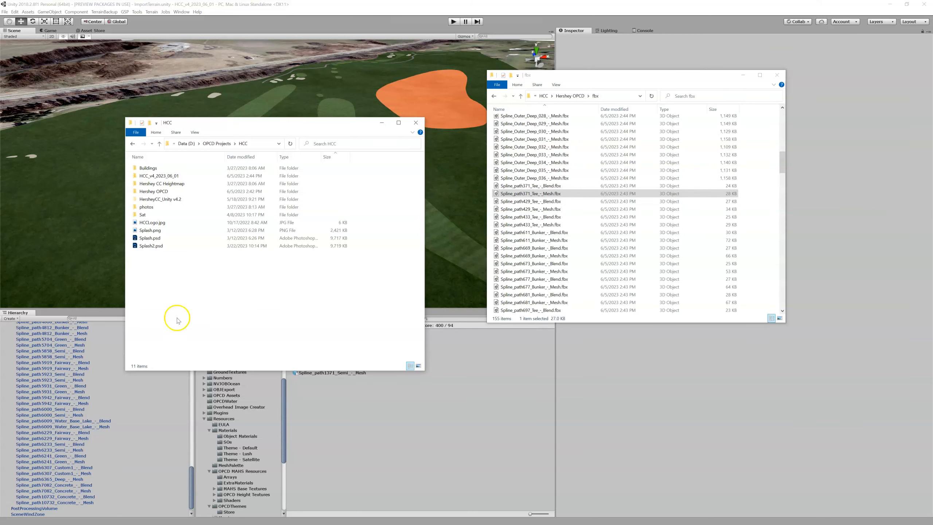
pyautogui.moveTo(251, 123); pyautogui.dragTo(228, 84)
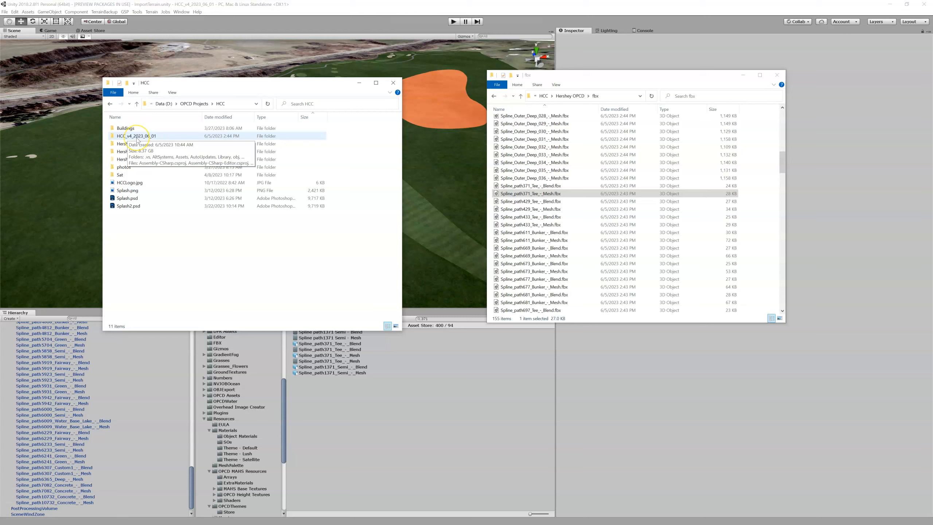
pyautogui.doubleClick(137, 137)
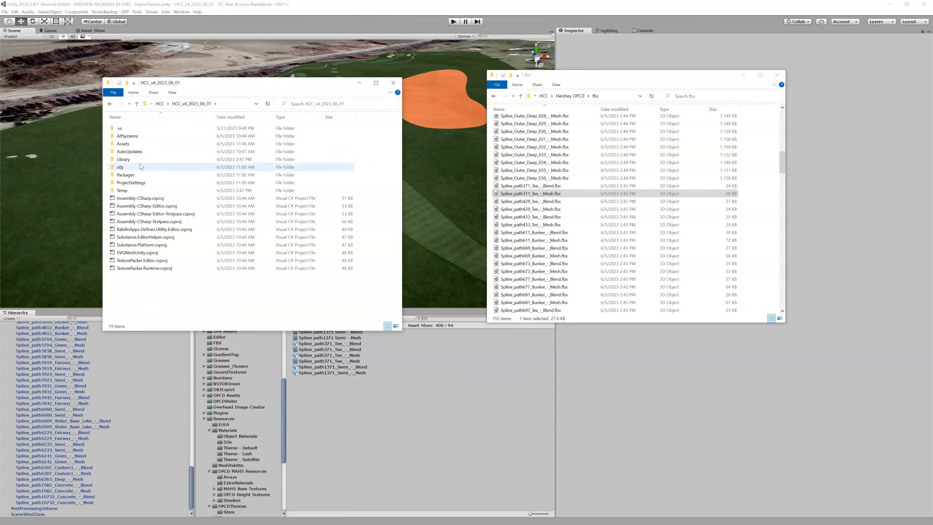
pyautogui.doubleClick(125, 144)
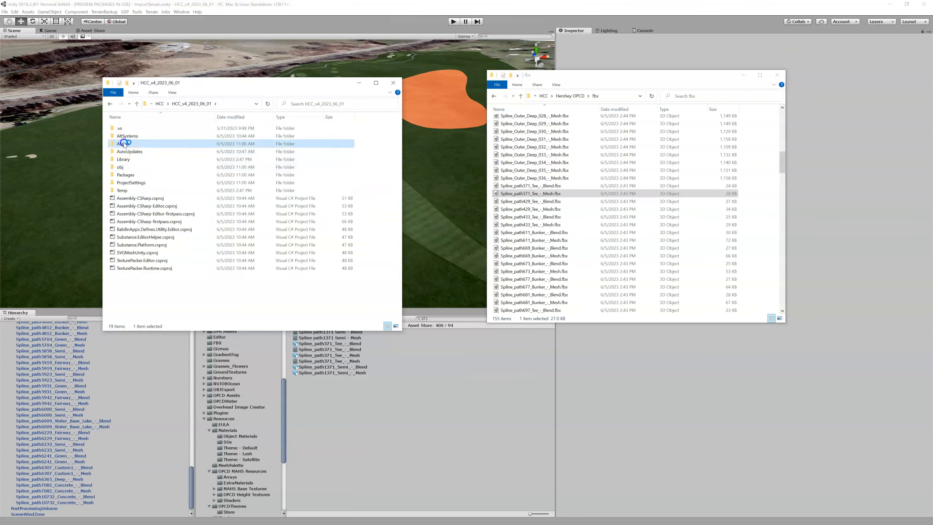
pyautogui.scroll(-3, 163, 187)
pyautogui.scroll(-11, 164, 188)
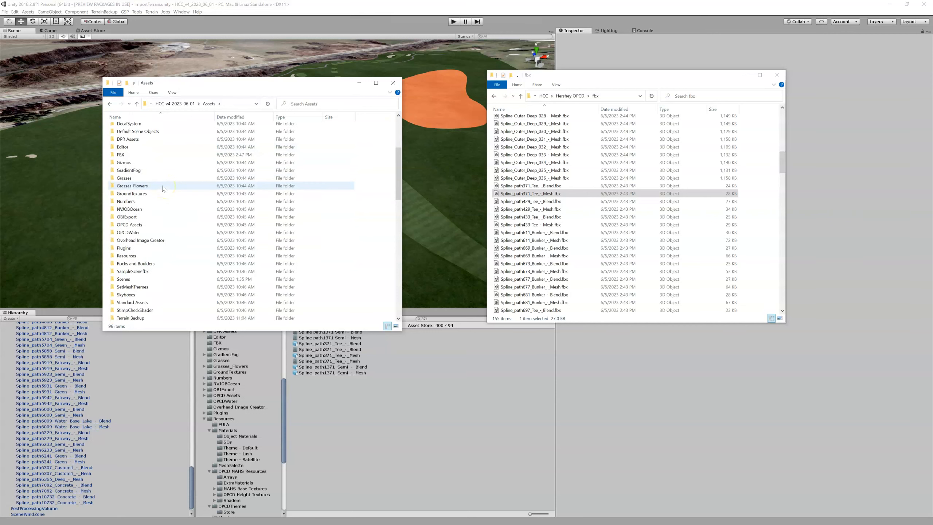
pyautogui.moveTo(299, 91); pyautogui.dragTo(301, 48)
pyautogui.scroll(6, 140, 201)
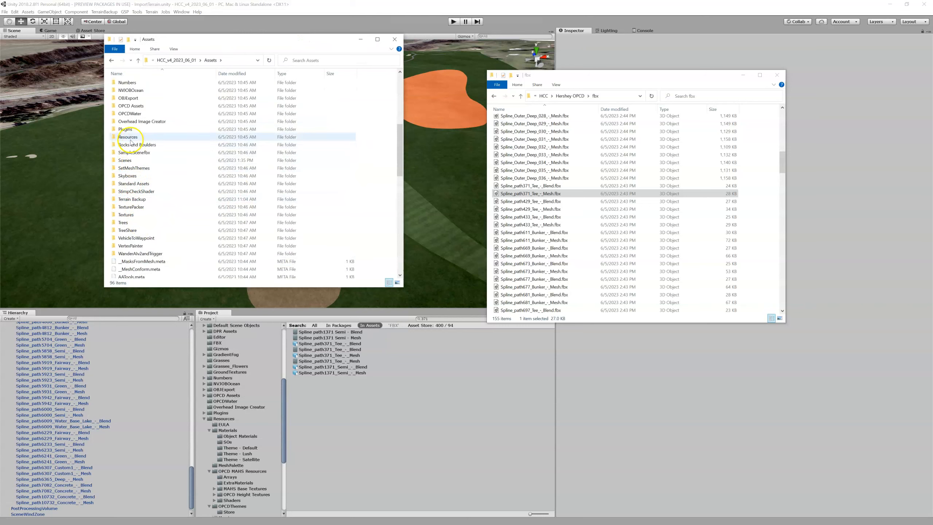
pyautogui.doubleClick(133, 199)
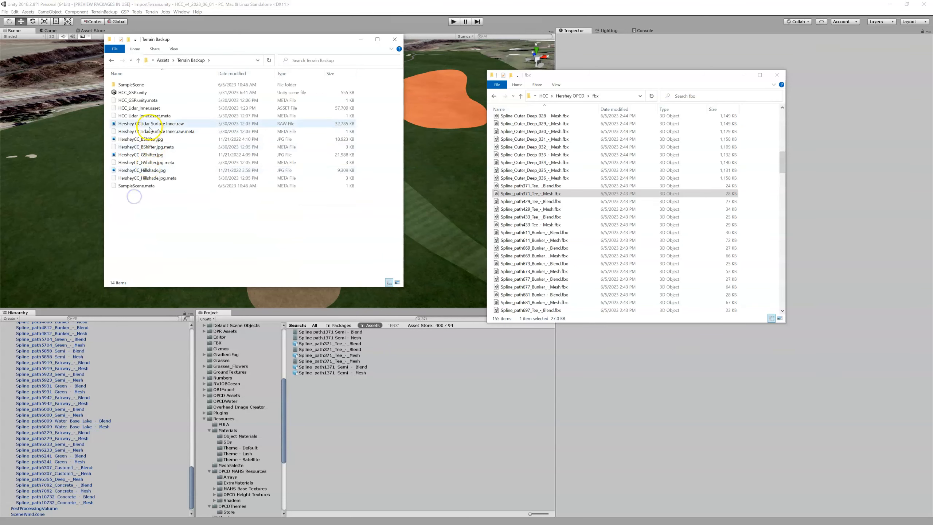
pyautogui.click(138, 60)
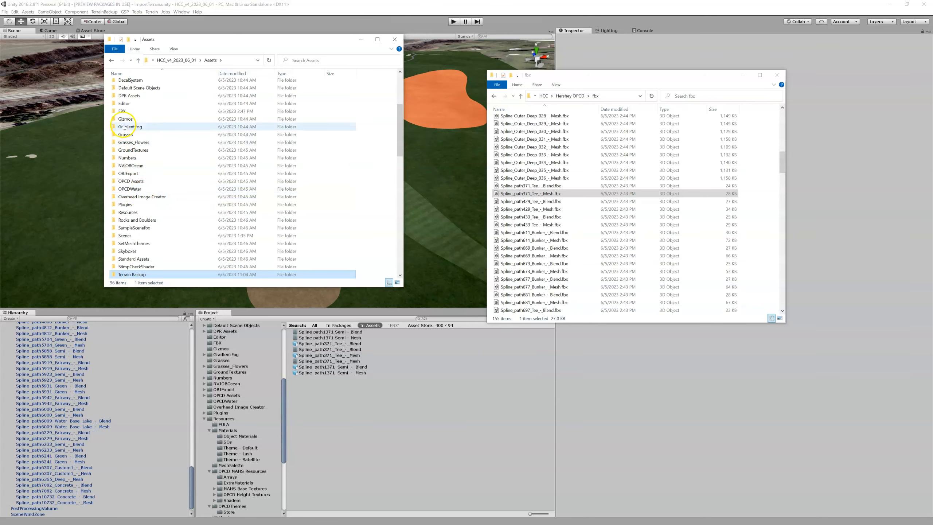
pyautogui.doubleClick(122, 112)
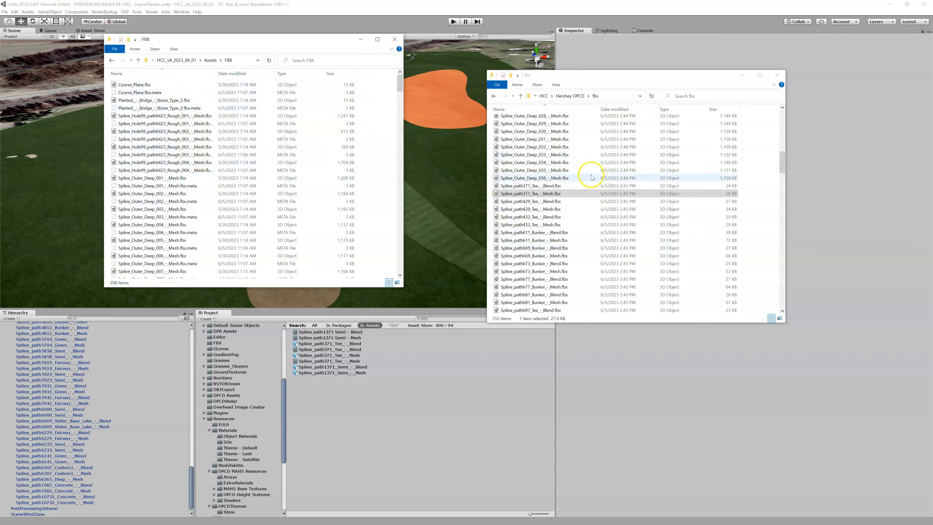
# Step: Move all exported files from the Hershey OPCD fbx folder into the project's FBX folder, replacing same-named files, and return to Unity for reimport
pyautogui.click(563, 164)
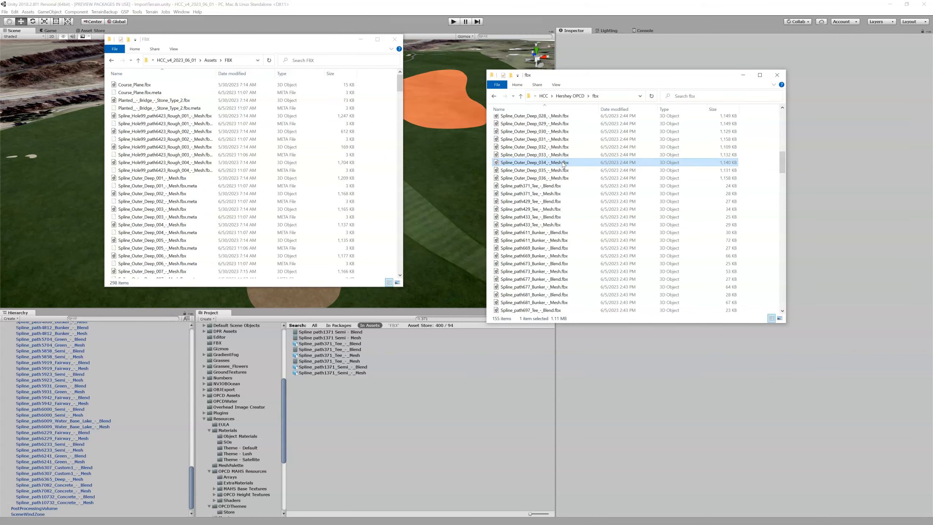
pyautogui.hotkey('ctrl', 'a')
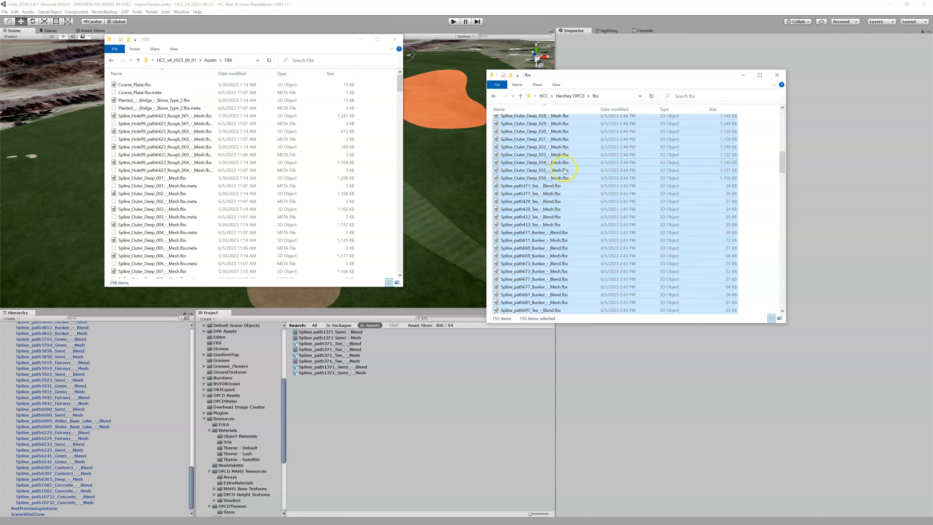
pyautogui.moveTo(569, 173); pyautogui.dragTo(164, 156)
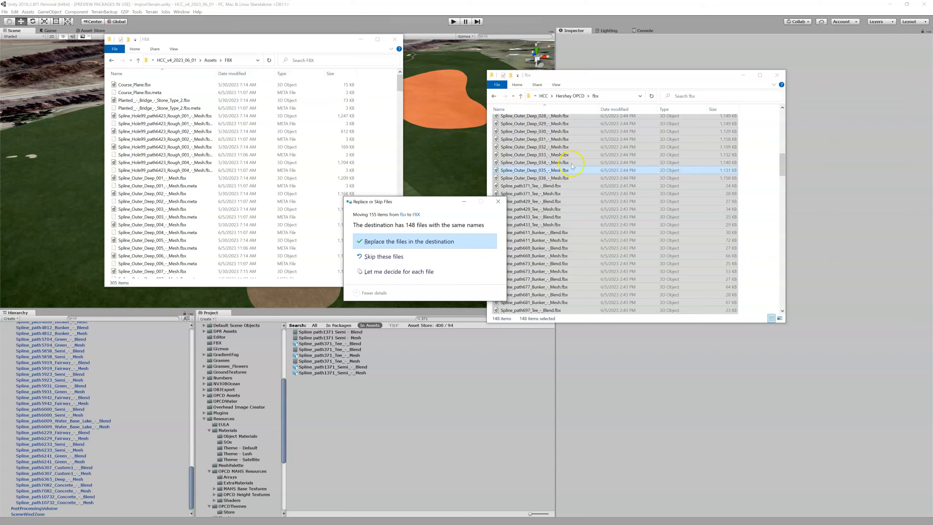
pyautogui.click(428, 250)
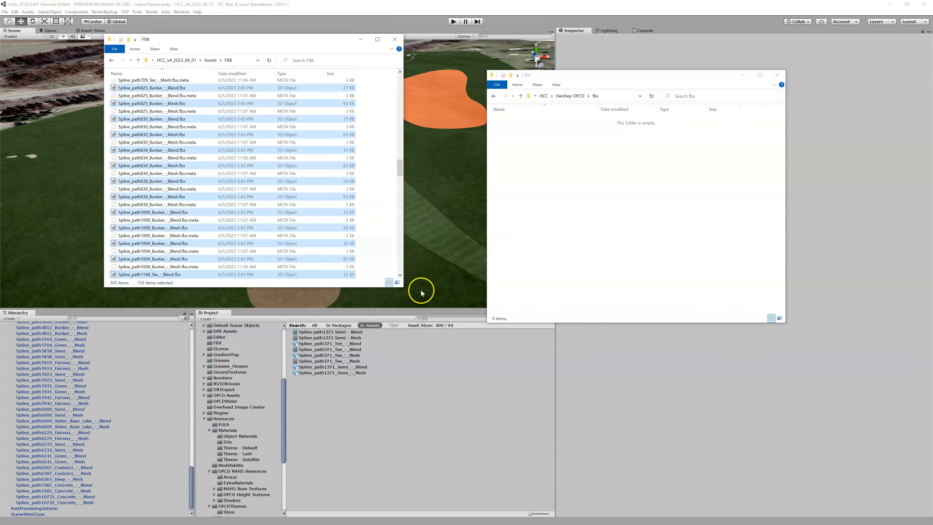
pyautogui.click(383, 434)
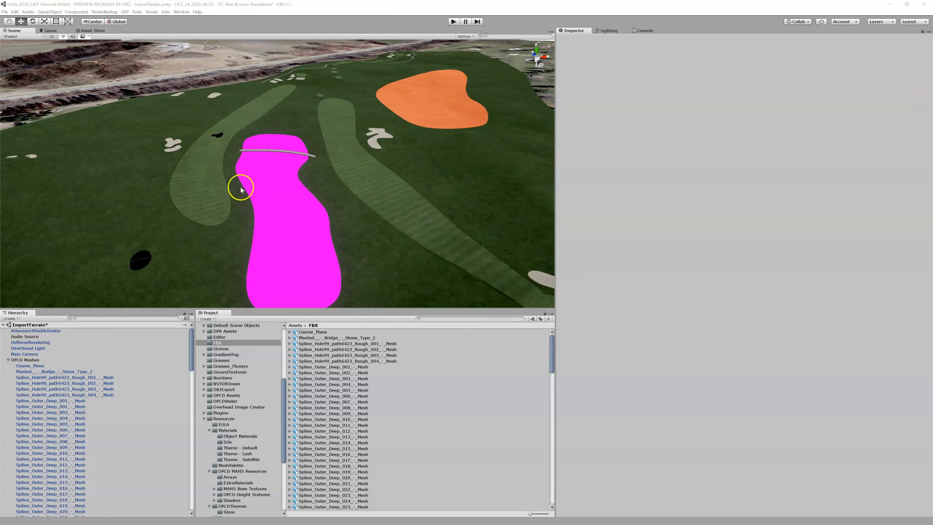
# Step: Inspect the reimported course meshes in the scene, checking the rough, the notched bunker beside the green and its linked mesh asset
pyautogui.moveTo(372, 116); pyautogui.dragTo(339, 175, button='right')
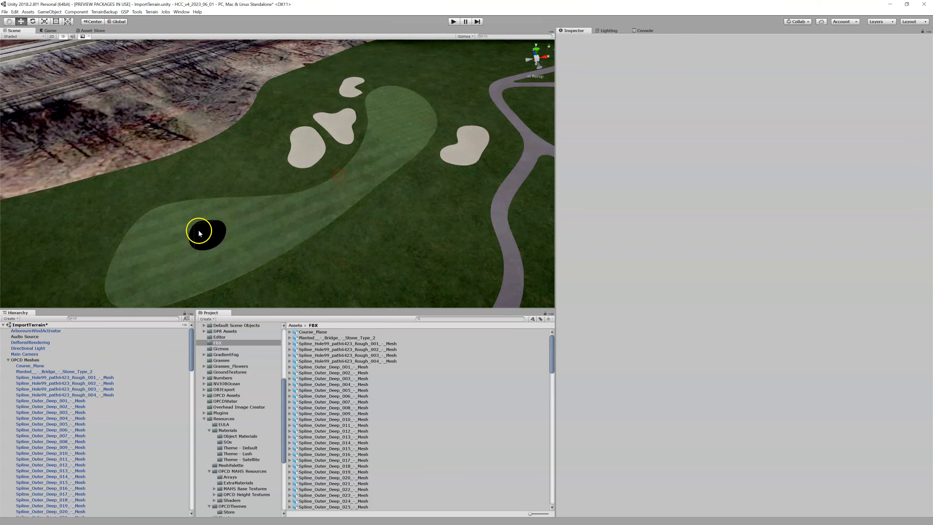
pyautogui.moveTo(209, 241); pyautogui.dragTo(254, 216, button='right')
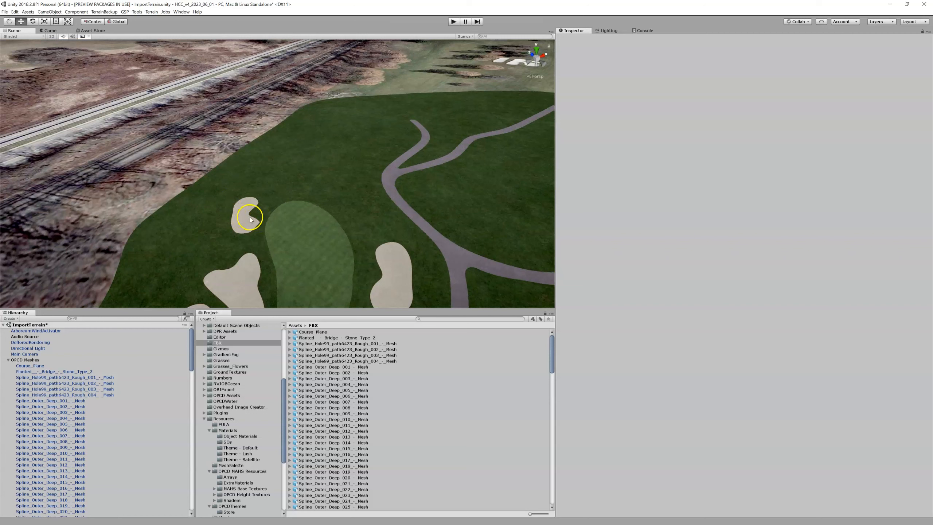
pyautogui.click(296, 178)
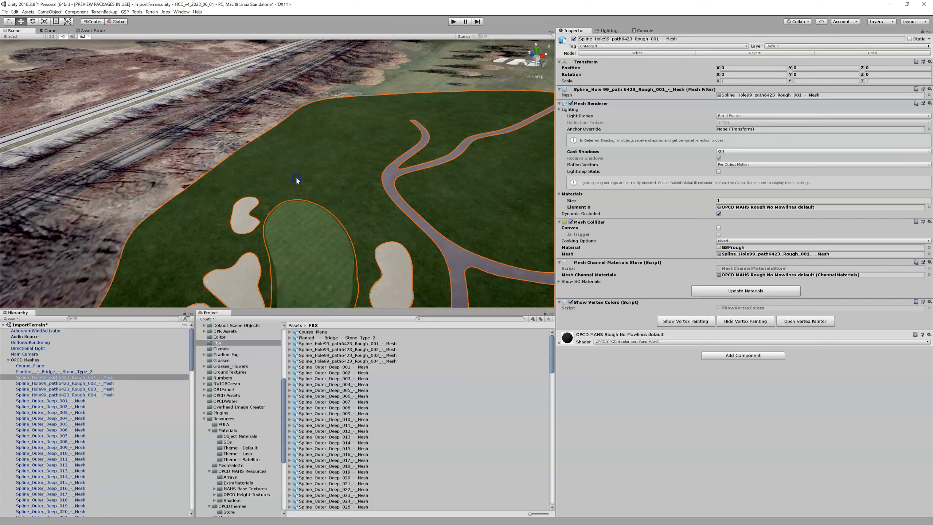
pyautogui.click(246, 218)
pyautogui.moveTo(250, 230)
pyautogui.mouseDown()
pyautogui.moveTo(246, 211)
pyautogui.moveTo(257, 215)
pyautogui.moveTo(239, 226)
pyautogui.moveTo(243, 216)
pyautogui.mouseUp()
pyautogui.click(756, 96)
pyautogui.click(338, 420)
pyautogui.moveTo(161, 206); pyautogui.dragTo(163, 246, button='right')
pyautogui.press('w')
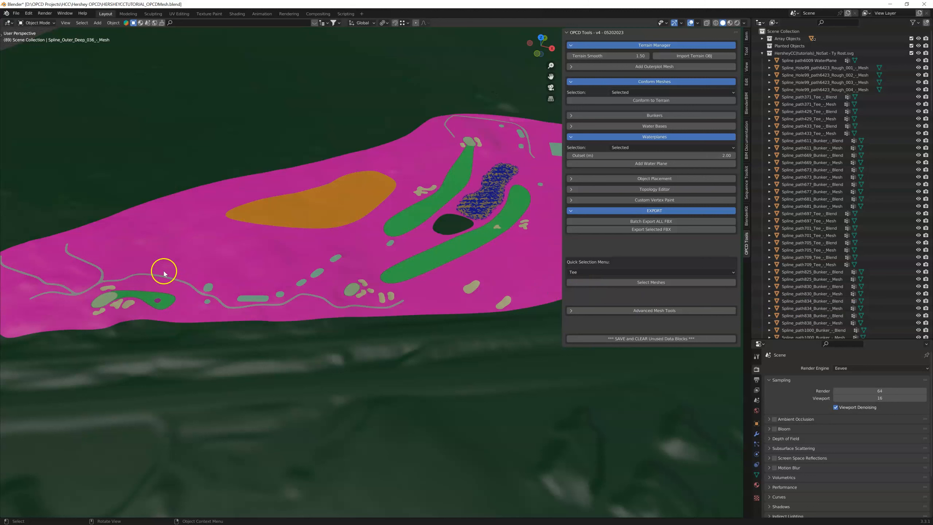
# Step: Switch to Blender, select the small patch inside the short fairway and locate its mesh name in the Outliner
pyautogui.click(158, 301)
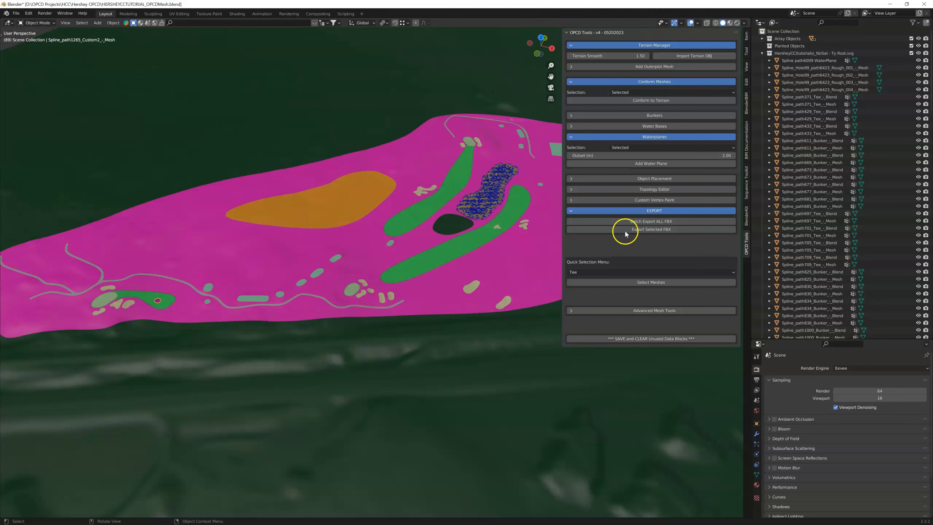
pyautogui.press('.')
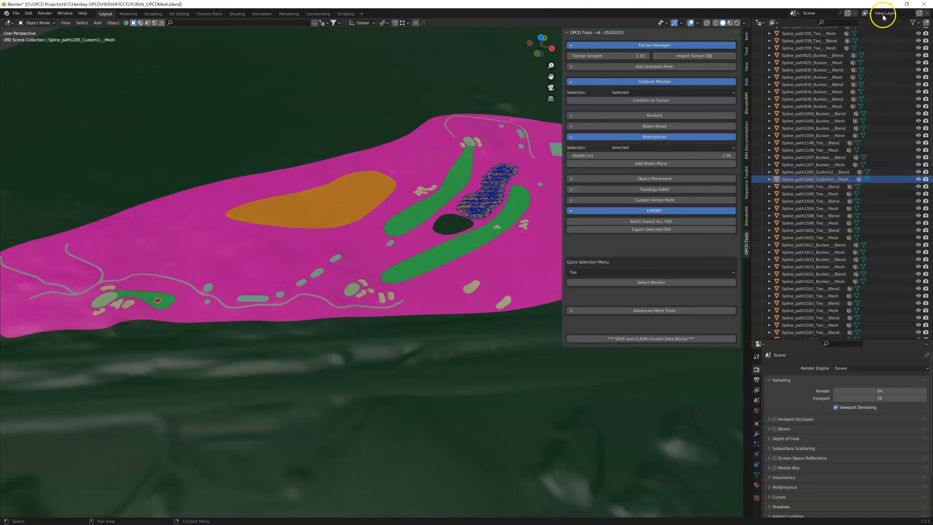
pyautogui.click(889, 5)
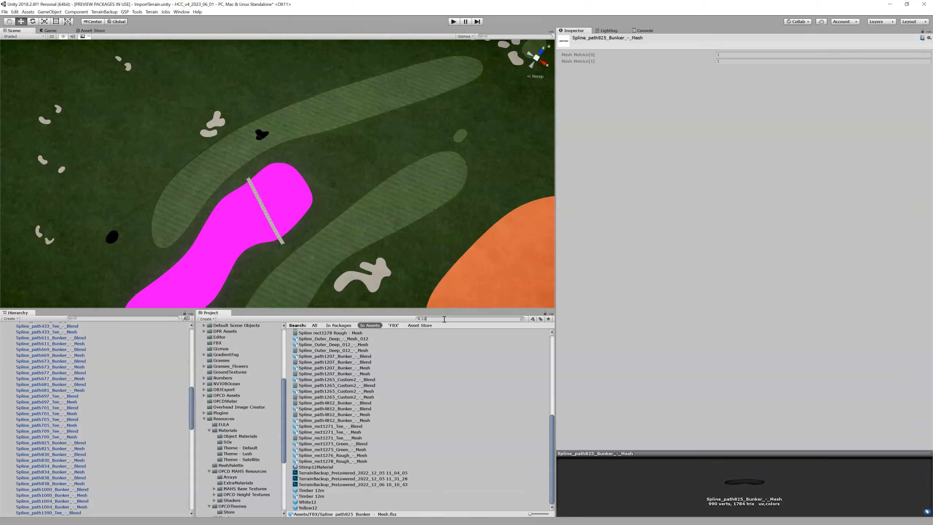
# Step: Search Unity's project assets for 1265 and add the Spline_path1265_Custom2 Blend and Mesh models under OPCD Meshes in the Hierarchy
pyautogui.write('5')
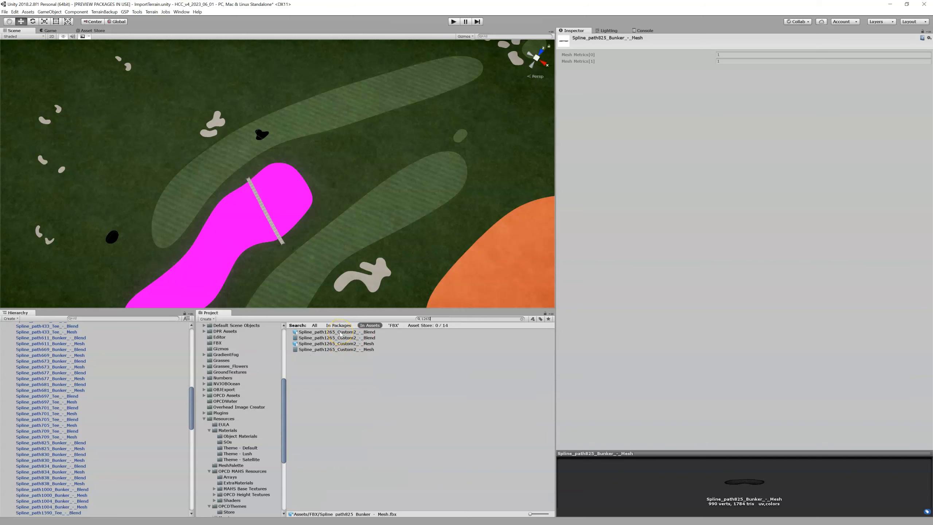
pyautogui.click(341, 333)
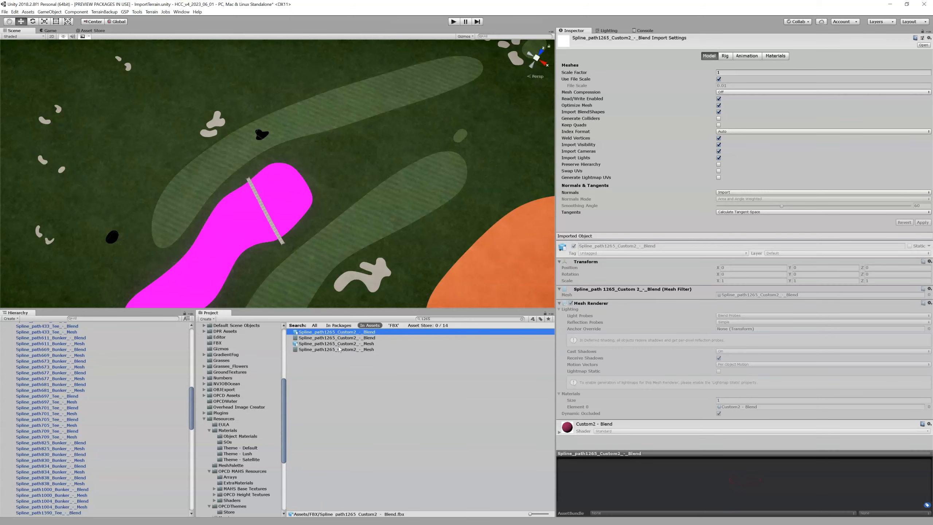
pyautogui.keyDown('shift'); pyautogui.click(338, 345); pyautogui.keyUp('shift')
pyautogui.click(339, 345)
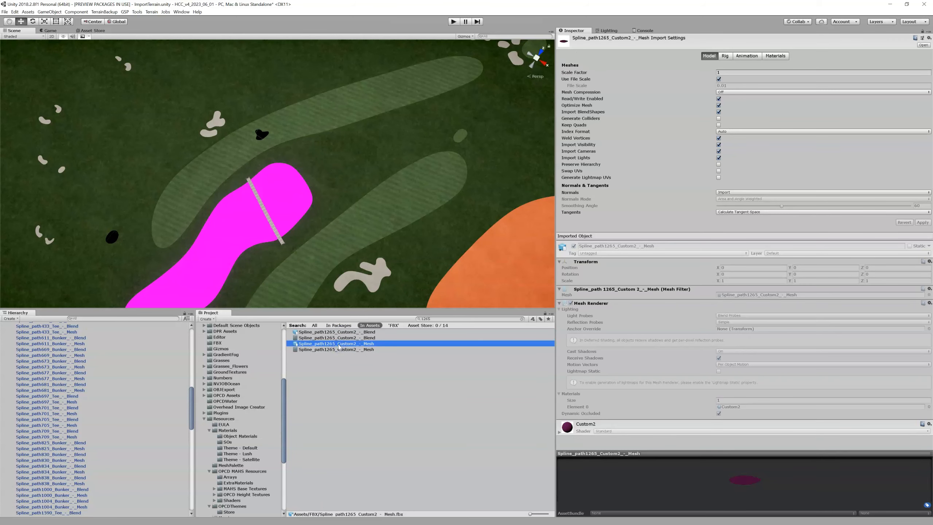
pyautogui.keyDown('ctrl'); pyautogui.click(338, 333); pyautogui.keyUp('ctrl')
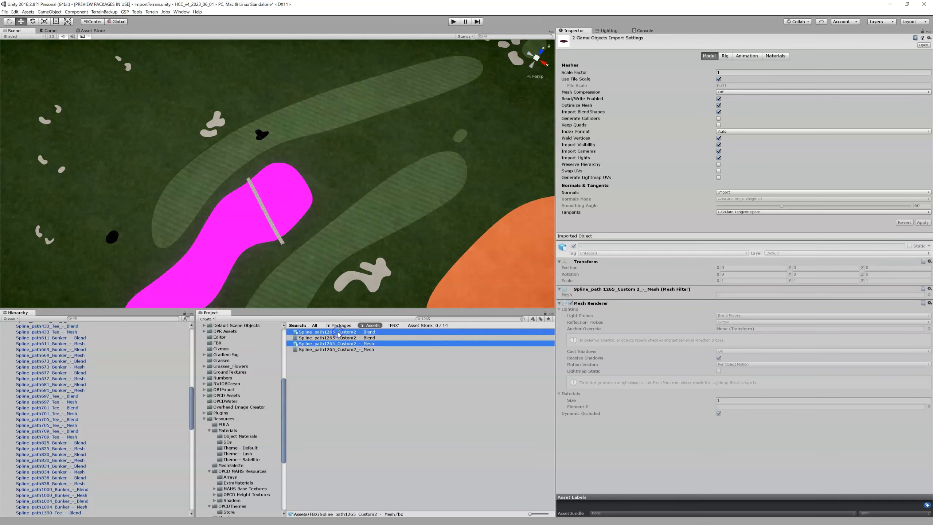
pyautogui.moveTo(189, 405); pyautogui.dragTo(183, 342)
pyautogui.moveTo(325, 335); pyautogui.dragTo(48, 363)
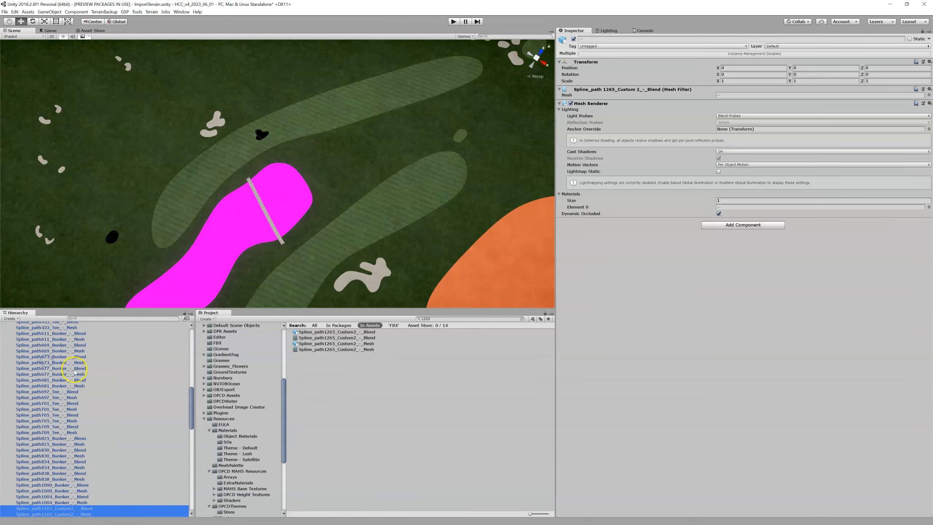
# Step: Set default materials on the Spline_path1265_Custom2_-_Mesh object in the scene
pyautogui.keyDown('alt'); pyautogui.moveTo(231, 200); pyautogui.dragTo(393, 65); pyautogui.keyUp('alt')
pyautogui.keyDown('alt'); pyautogui.scroll(-10, 393, 65); pyautogui.keyUp('alt')
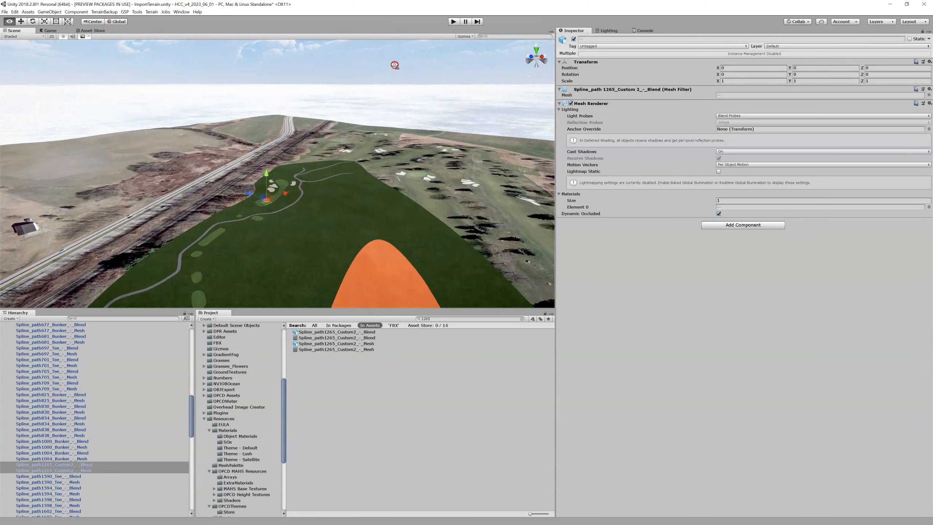
pyautogui.press('f')
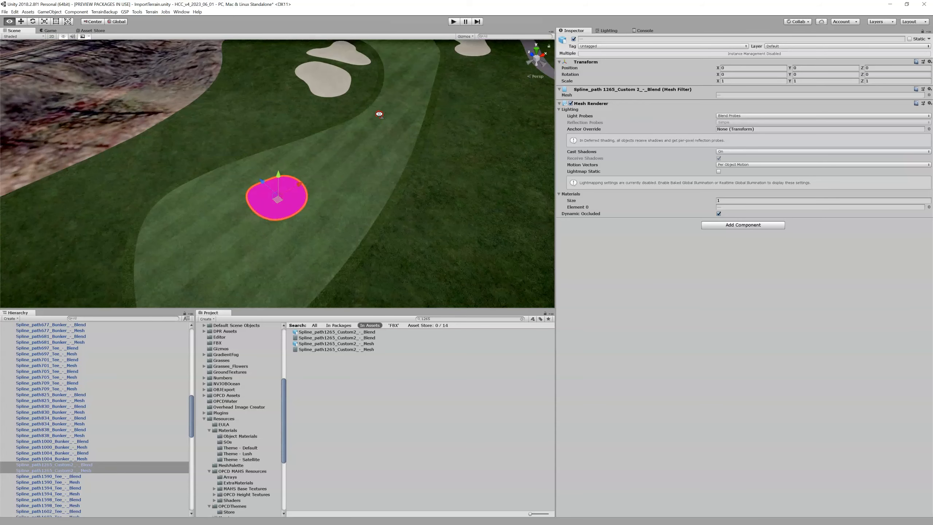
pyautogui.click(297, 187)
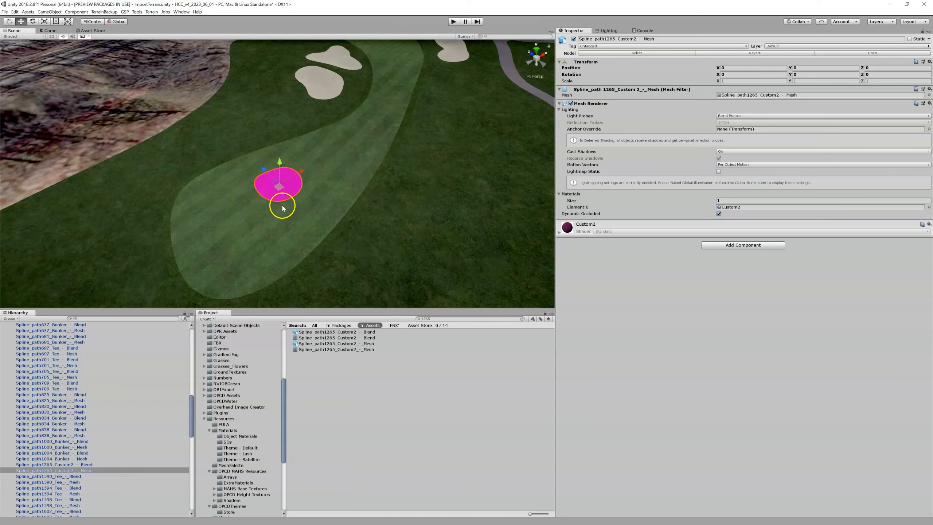
pyautogui.rightClick(78, 471)
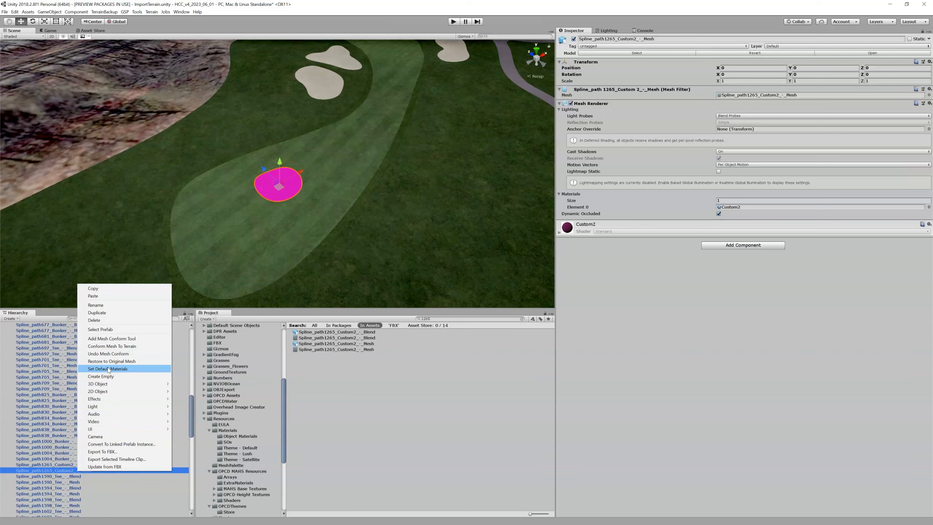
pyautogui.click(107, 368)
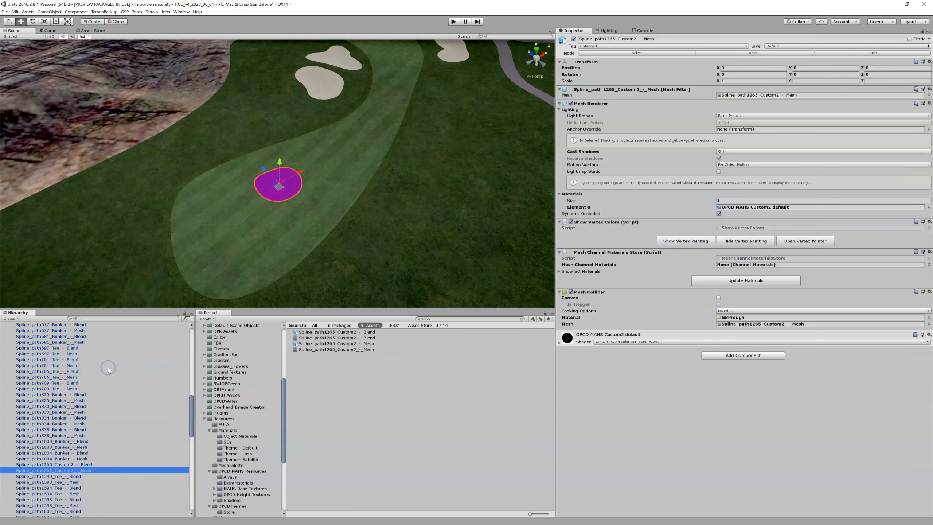
# Step: Inspect the Custom2 patch's surface and edge up close, and select its surrounding Spline_path1265_Custom2_-_Blend object
pyautogui.click(295, 187)
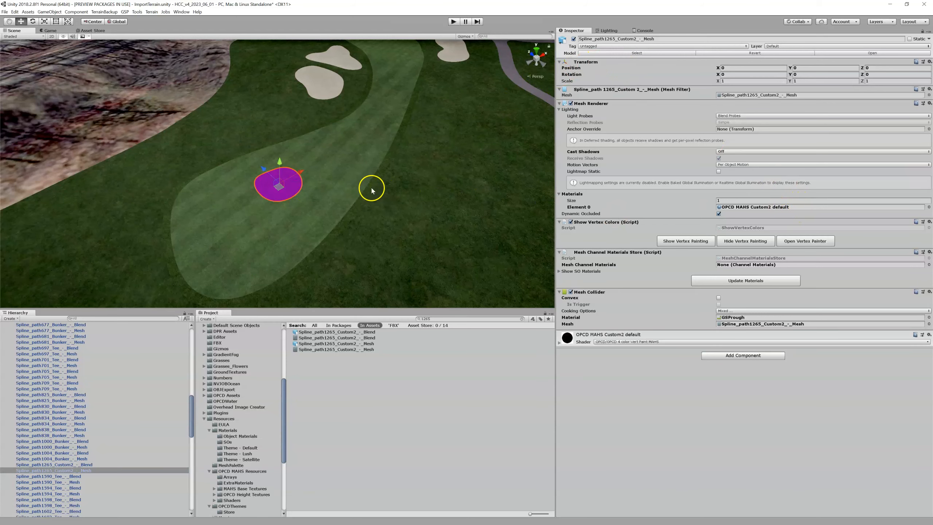
pyautogui.scroll(10, 371, 189)
pyautogui.scroll(-10, 371, 189)
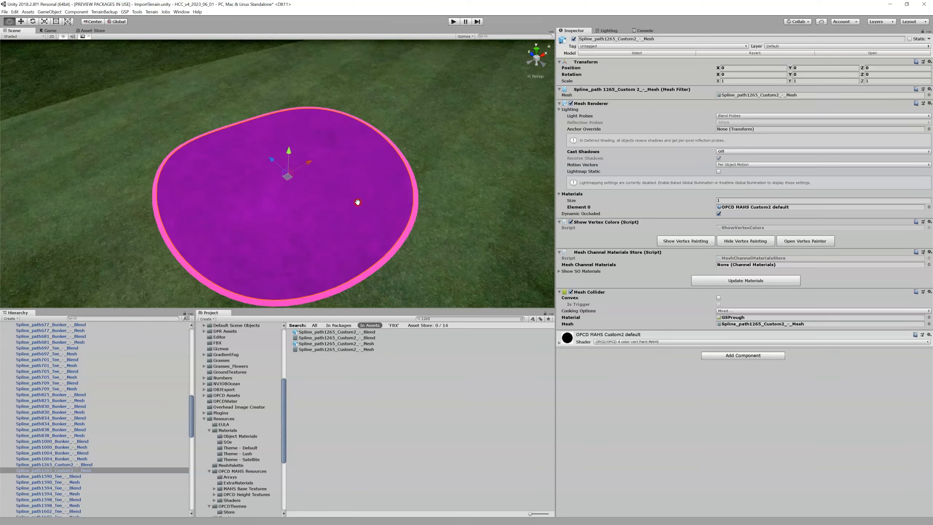
pyautogui.click(348, 189)
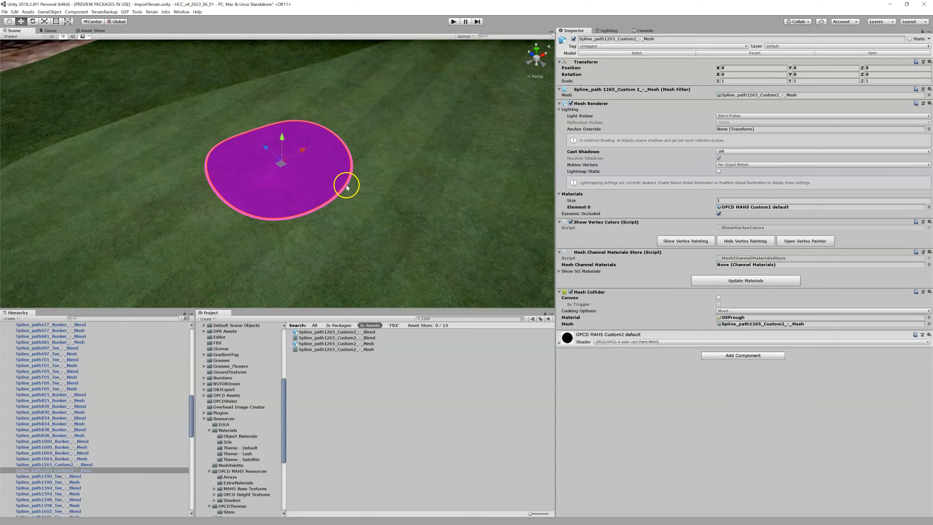
pyautogui.scroll(-12, 346, 188)
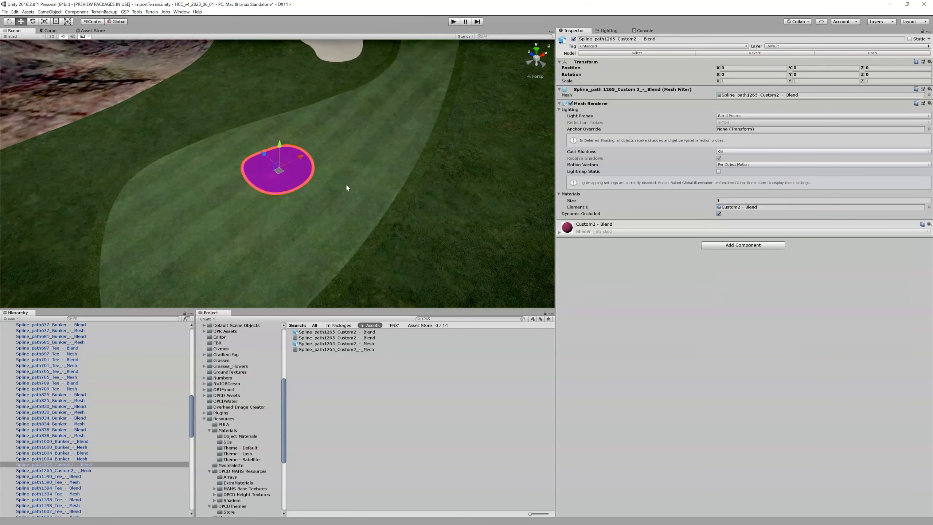
# Step: Delete every mesh under OPCD Meshes in the Hierarchy, from Course_Plane through Spline_path10732_Concrete_-_Mesh
pyautogui.scroll(-8, 347, 188)
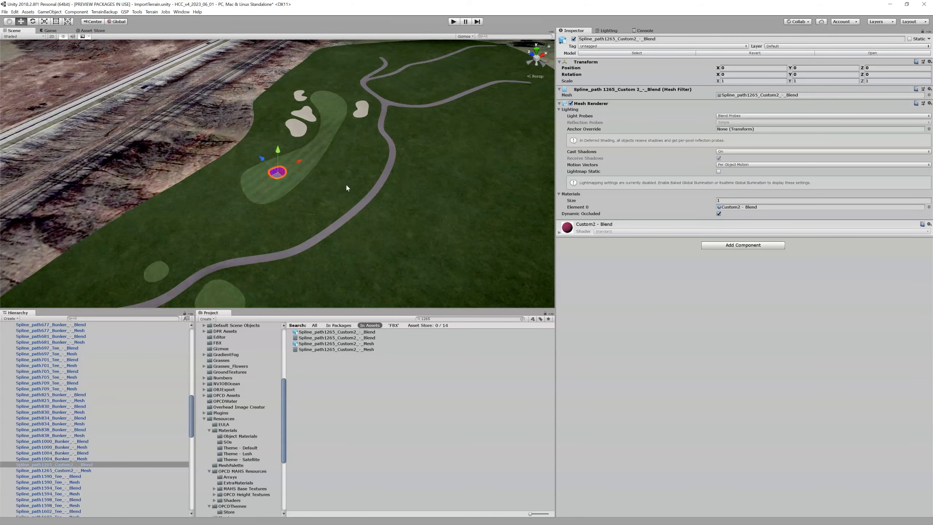
pyautogui.moveTo(347, 188); pyautogui.dragTo(737, 156, button='right')
pyautogui.press('w')
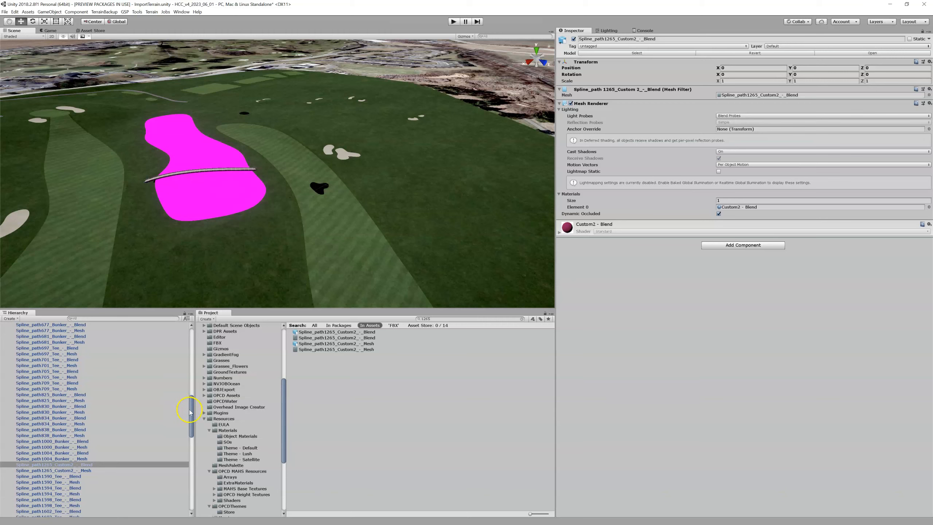
pyautogui.moveTo(191, 410); pyautogui.dragTo(194, 337)
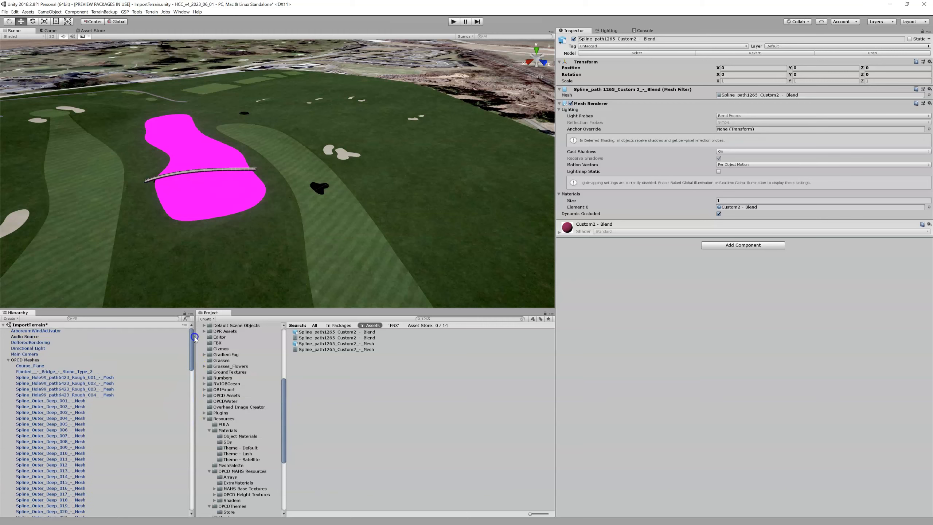
pyautogui.click(27, 366)
pyautogui.moveTo(192, 343); pyautogui.dragTo(188, 488)
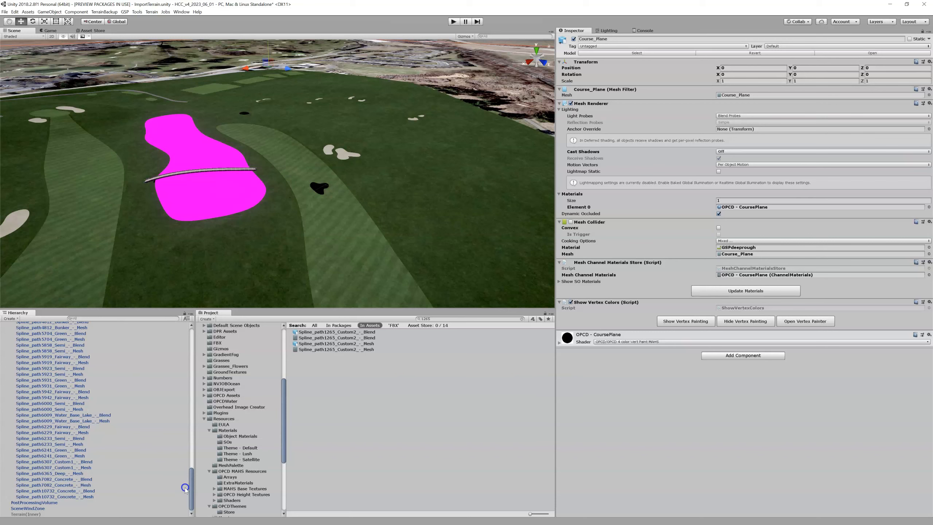
pyautogui.keyDown('shift'); pyautogui.click(89, 497); pyautogui.keyUp('shift')
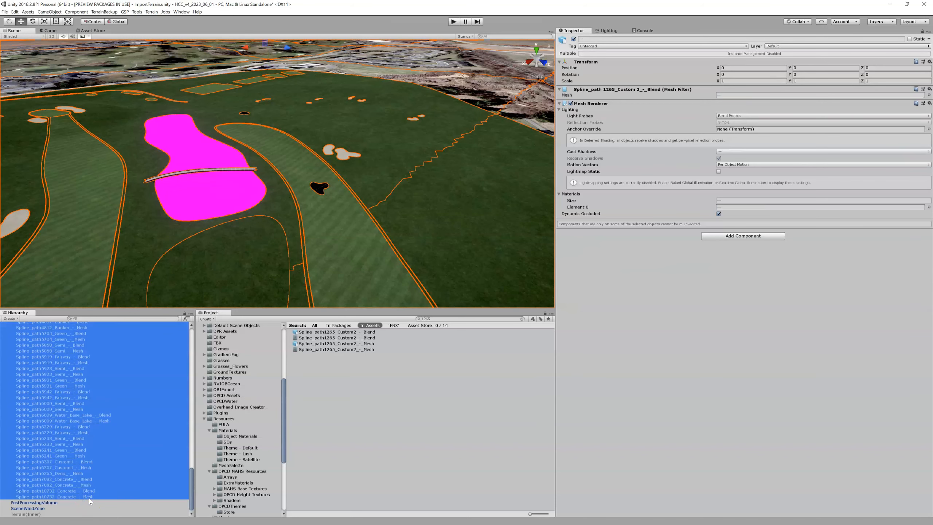
pyautogui.press('Delete')
pyautogui.click(83, 492)
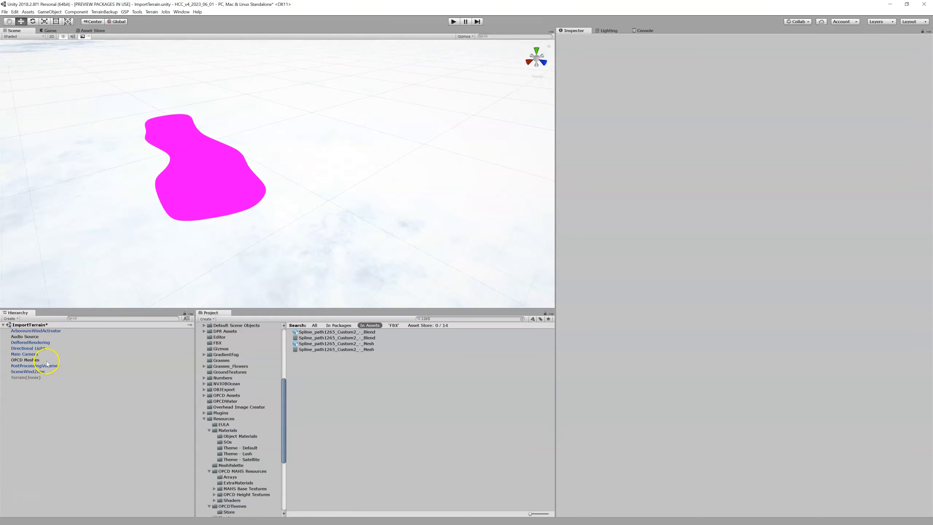
# Step: Remove the Mesh Filter, Mesh Renderer and Mesh Collider components from the OPCD Meshes object
pyautogui.click(188, 185)
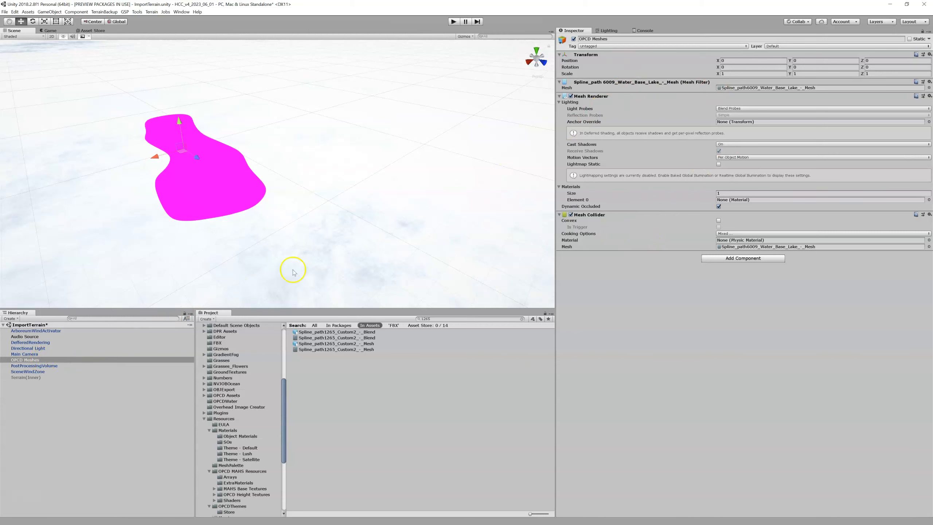
pyautogui.click(930, 82)
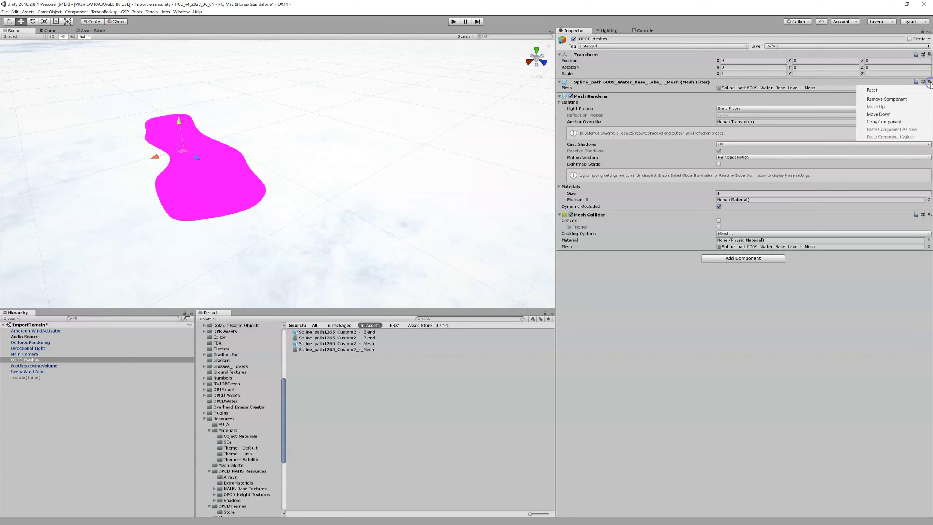
pyautogui.click(892, 100)
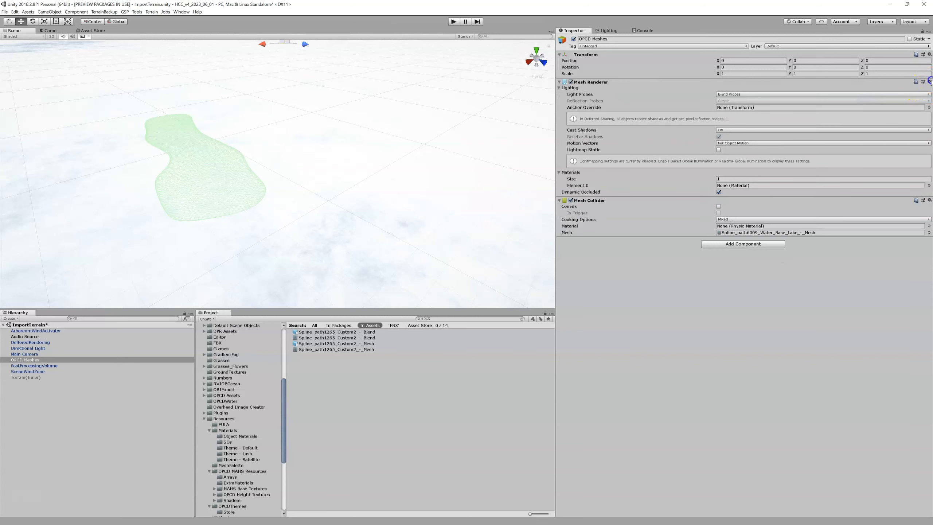
pyautogui.click(929, 82)
pyautogui.click(904, 99)
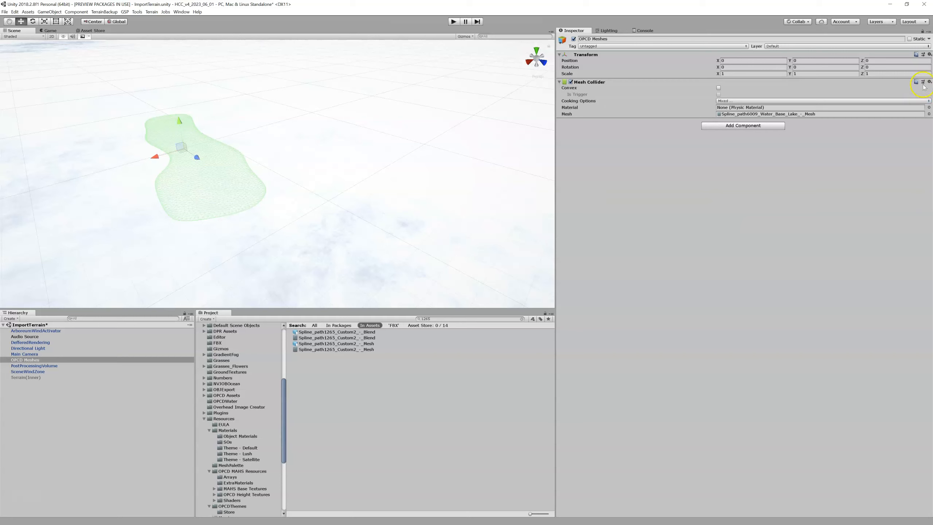
pyautogui.click(928, 83)
pyautogui.click(900, 99)
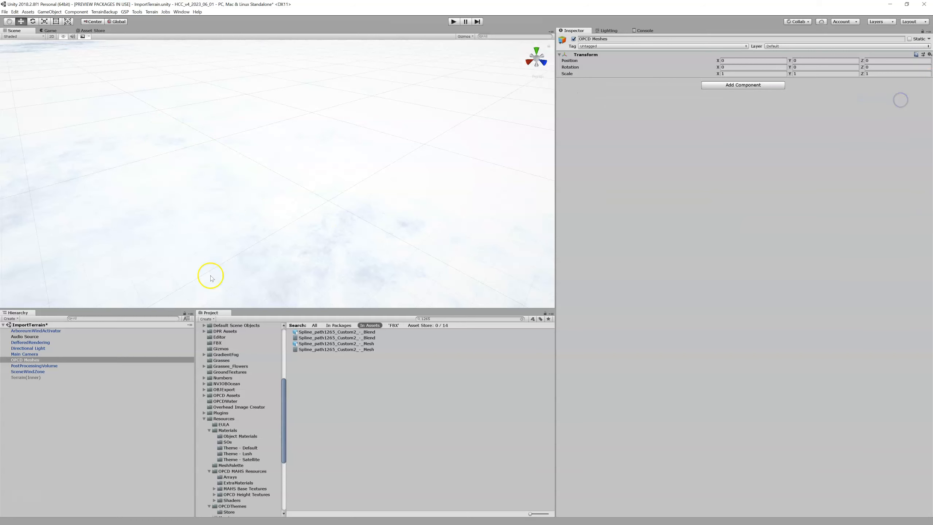
# Step: Show the project's FBX folder contents and collapse the expanded Spline_path825_Bunker_-_Mesh and Spline_path6009_Water_Base_Lake_-_Mesh entries
pyautogui.click(25, 360)
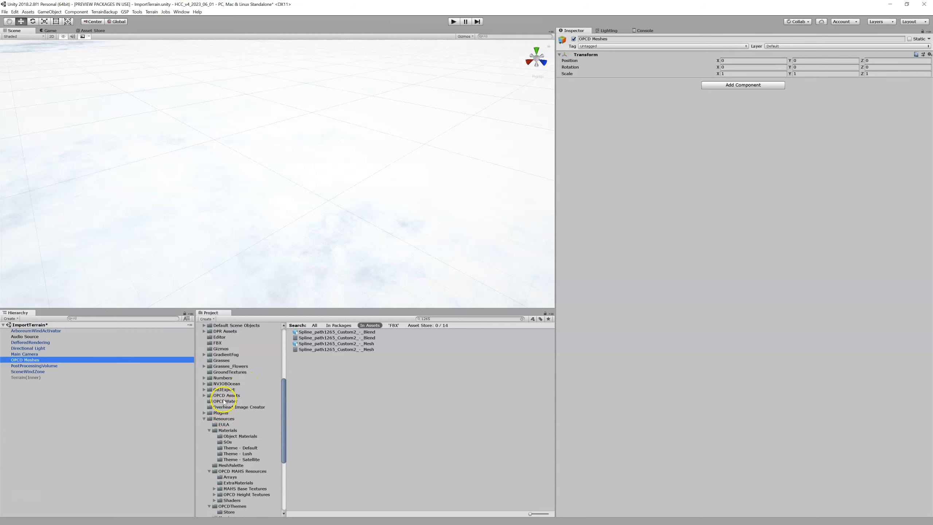
pyautogui.click(217, 343)
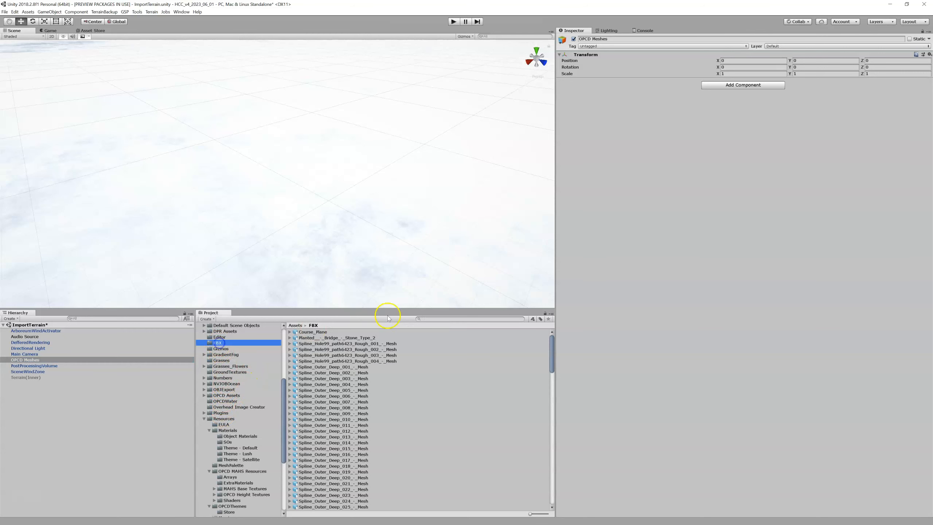
pyautogui.click(347, 378)
pyautogui.hotkey('ctrl', 'a')
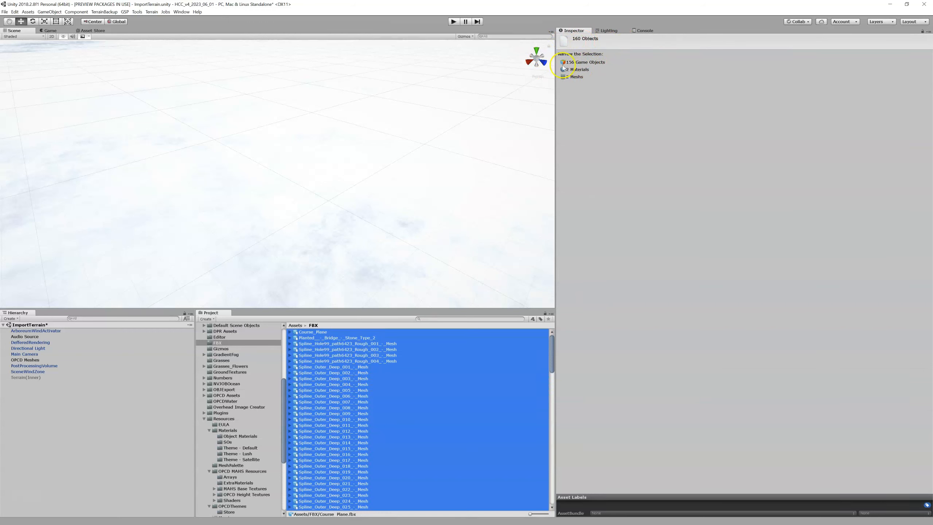
pyautogui.scroll(-15, 512, 353)
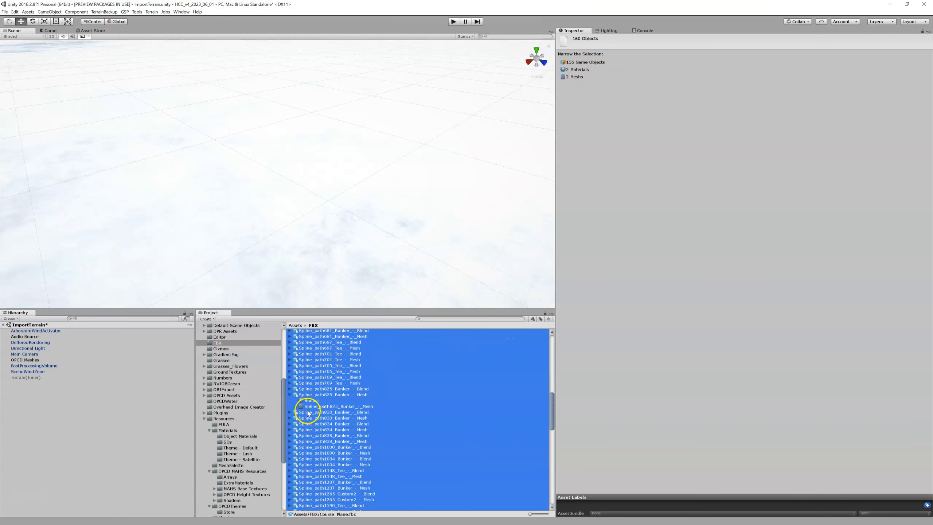
pyautogui.click(290, 395)
pyautogui.scroll(-8, 325, 417)
pyautogui.scroll(-8, 324, 416)
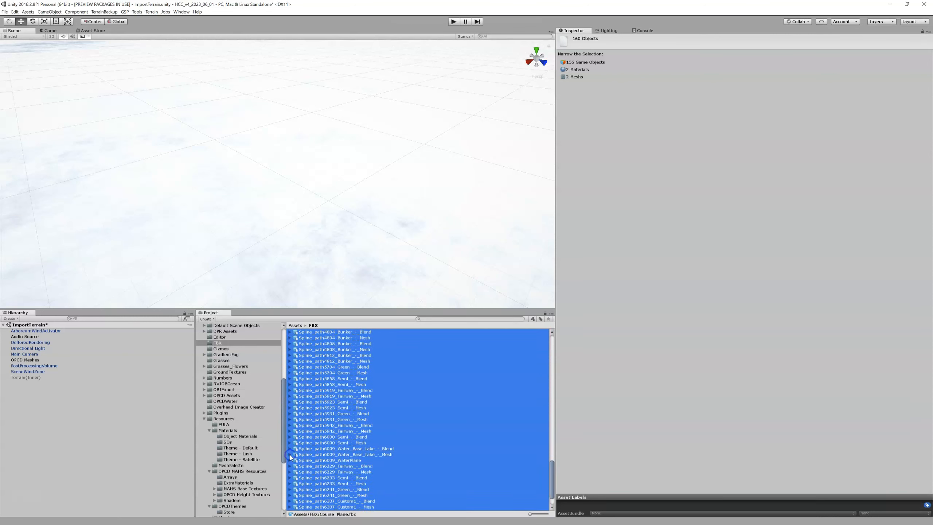
# Step: Add all models from the FBX folder to the scene as children of OPCD Meshes
pyautogui.click(333, 437)
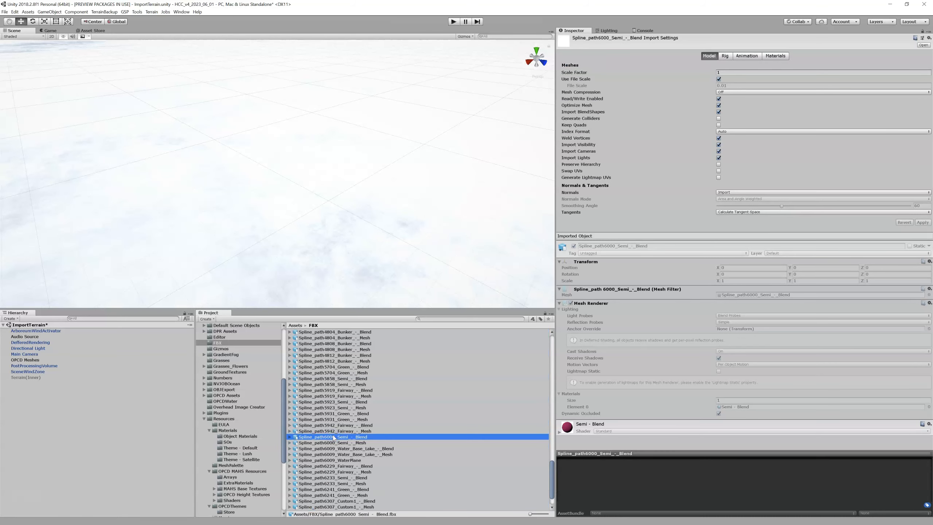
pyautogui.hotkey('ctrl', 'a')
pyautogui.moveTo(419, 355); pyautogui.dragTo(46, 360)
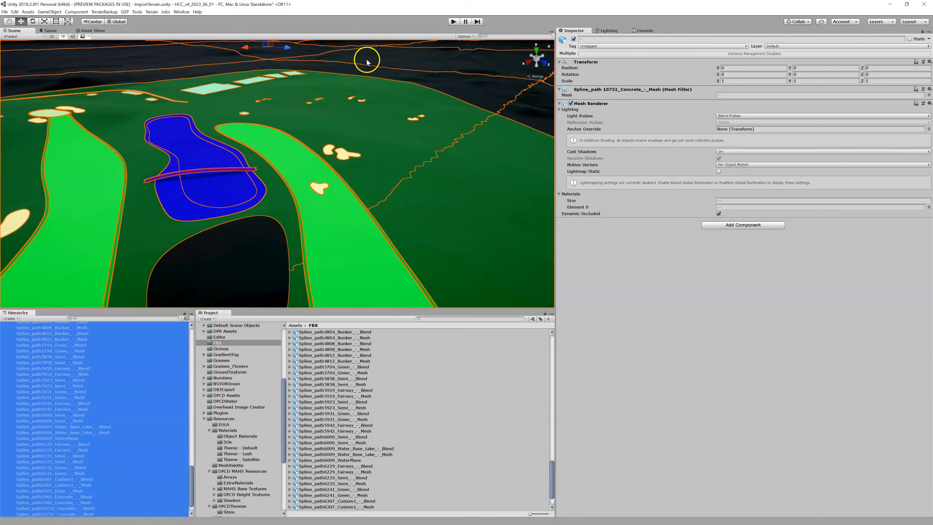
# Step: Load the HCC_v4_lush theme in the SetMeshMaterials v4 editor
pyautogui.moveTo(410, 133); pyautogui.dragTo(379, 124, button='right')
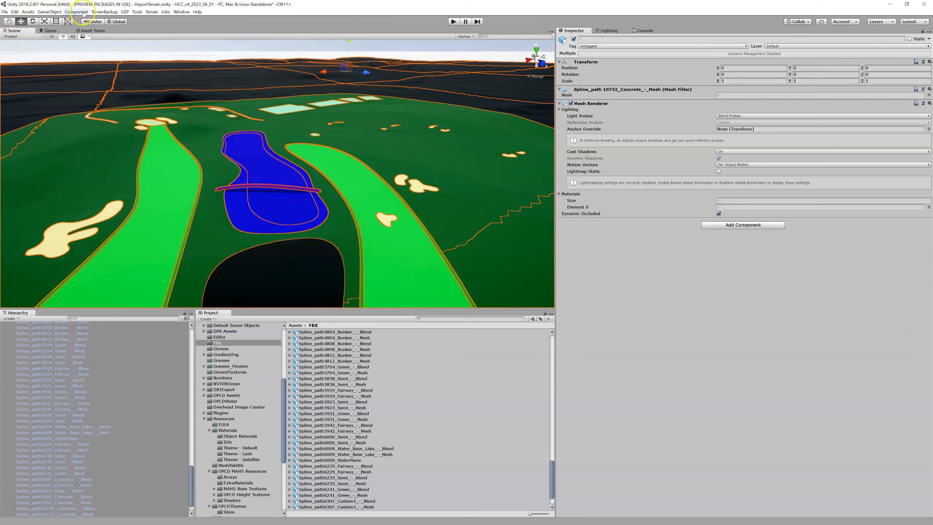
pyautogui.click(125, 12)
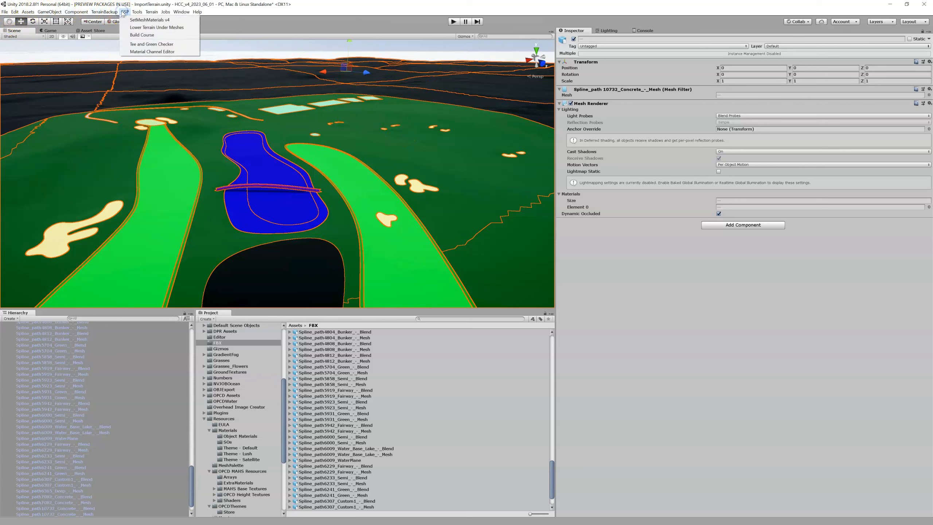
pyautogui.click(133, 20)
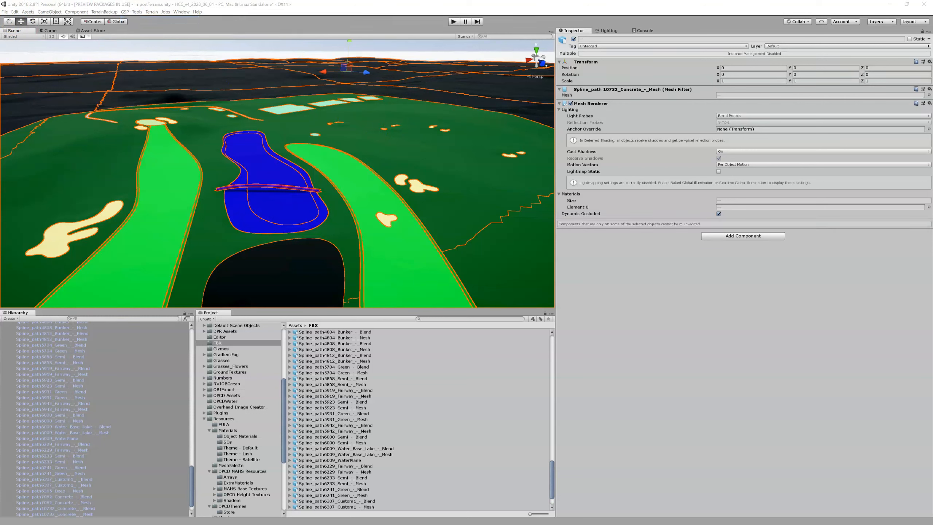
pyautogui.moveTo(407, 94); pyautogui.dragTo(229, 62)
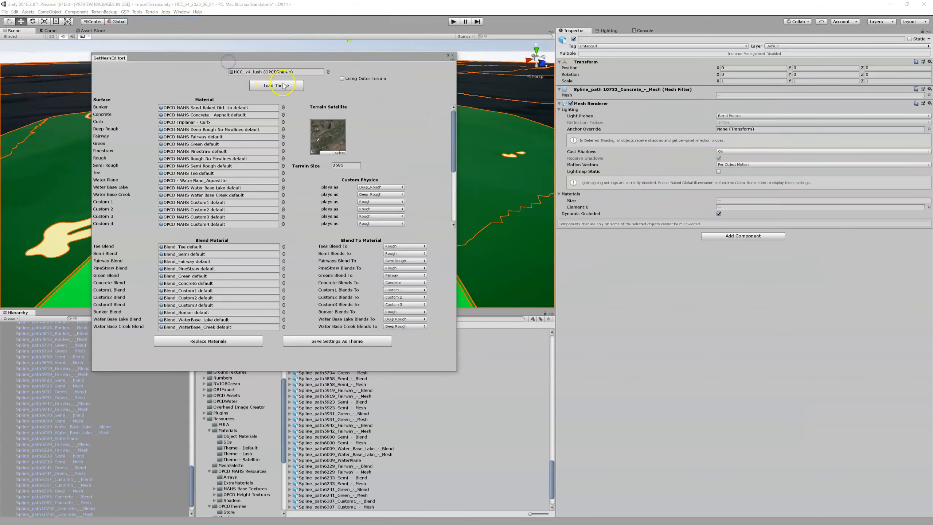
pyautogui.click(260, 87)
# Step: Replace the materials on all scene meshes with the theme materials, overwrite HCC_v4_lush.asset with the settings, and close the editor
pyautogui.click(236, 343)
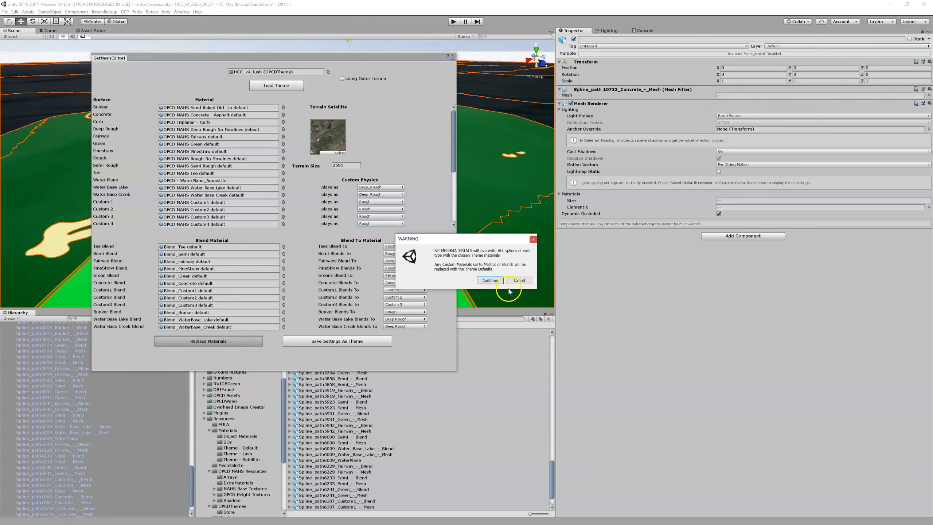
pyautogui.click(495, 281)
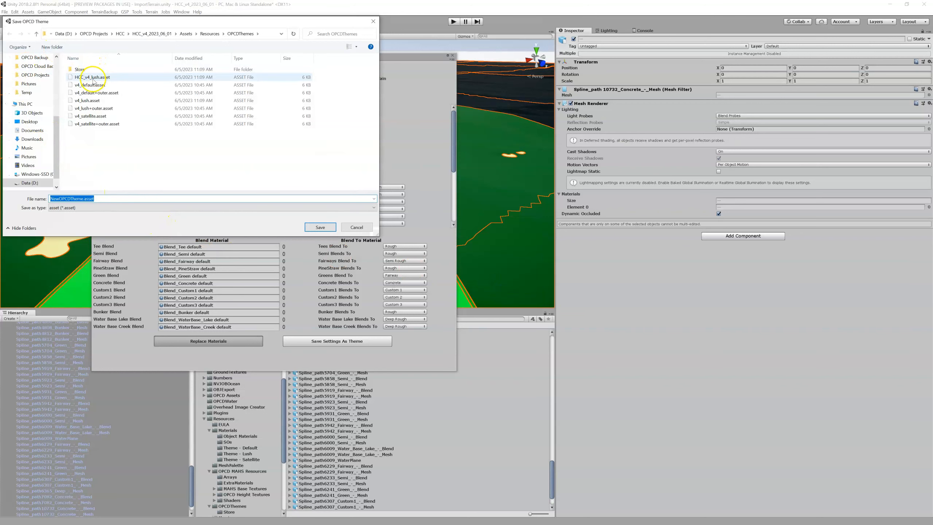
pyautogui.doubleClick(94, 78)
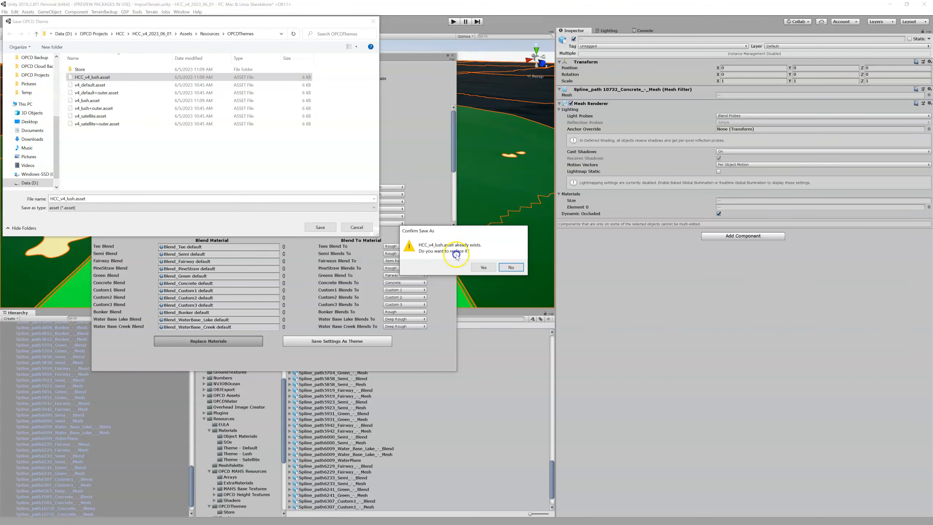
pyautogui.click(484, 267)
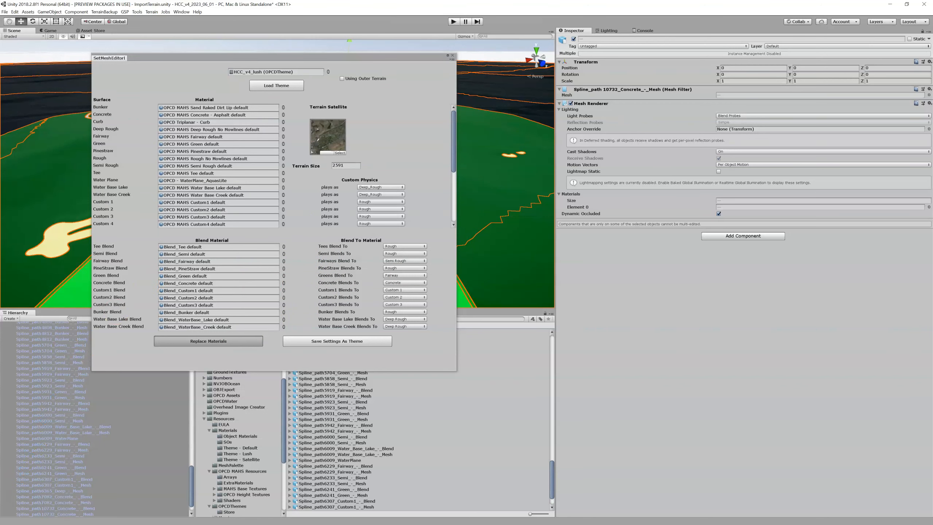
pyautogui.click(452, 56)
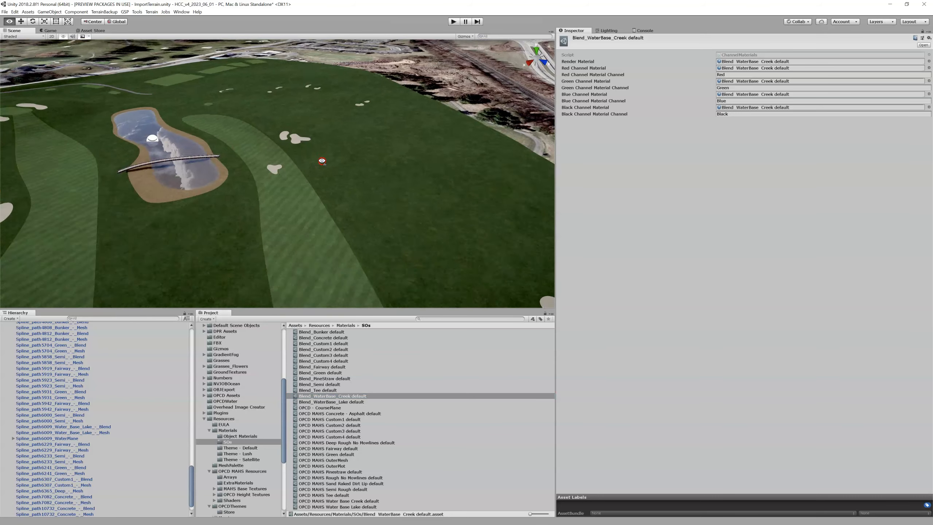
pyautogui.press('w')
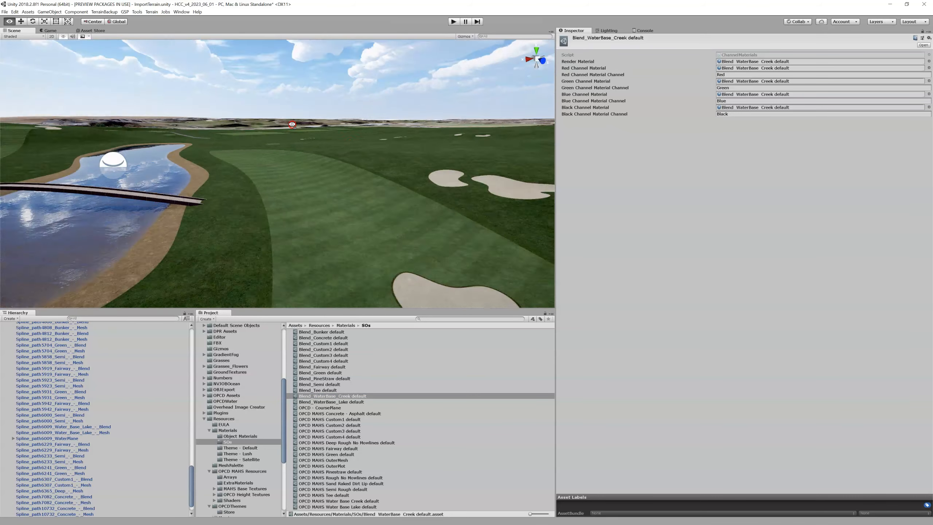